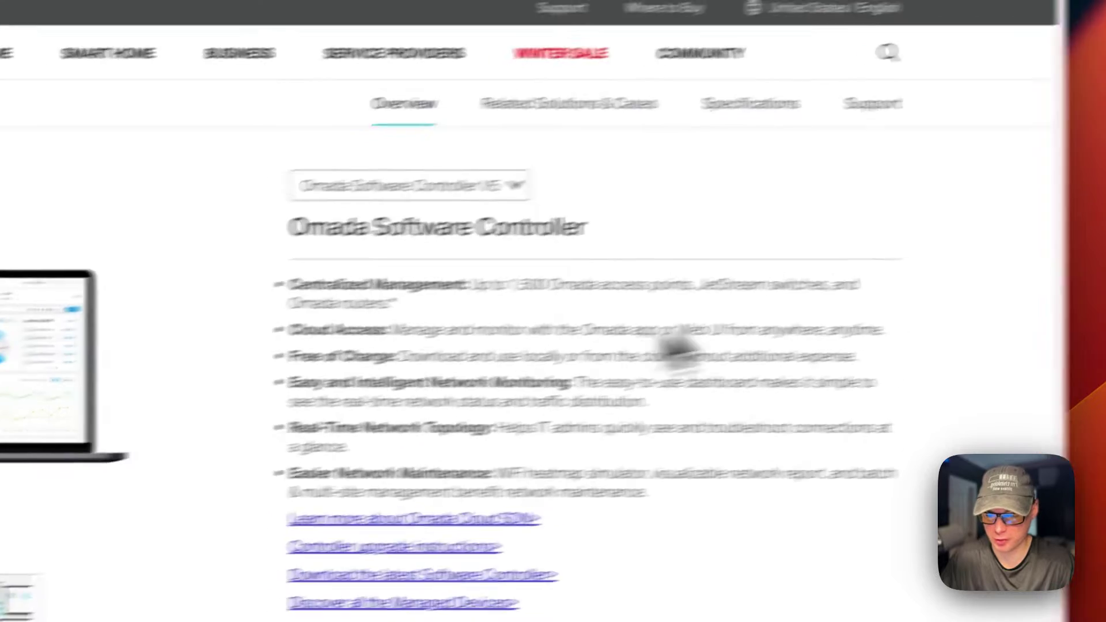
- Scroll the Omada Software Controller product page down to the V5 overview and feature bullets
scroll(666, 314, down, 2)
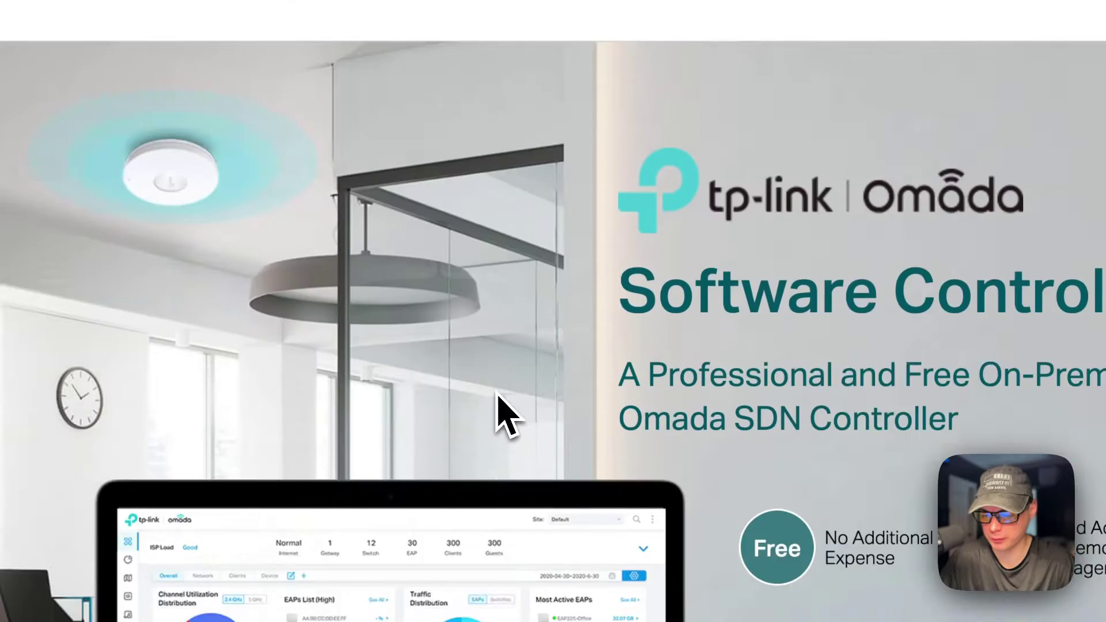
scroll(502, 413, down, 3)
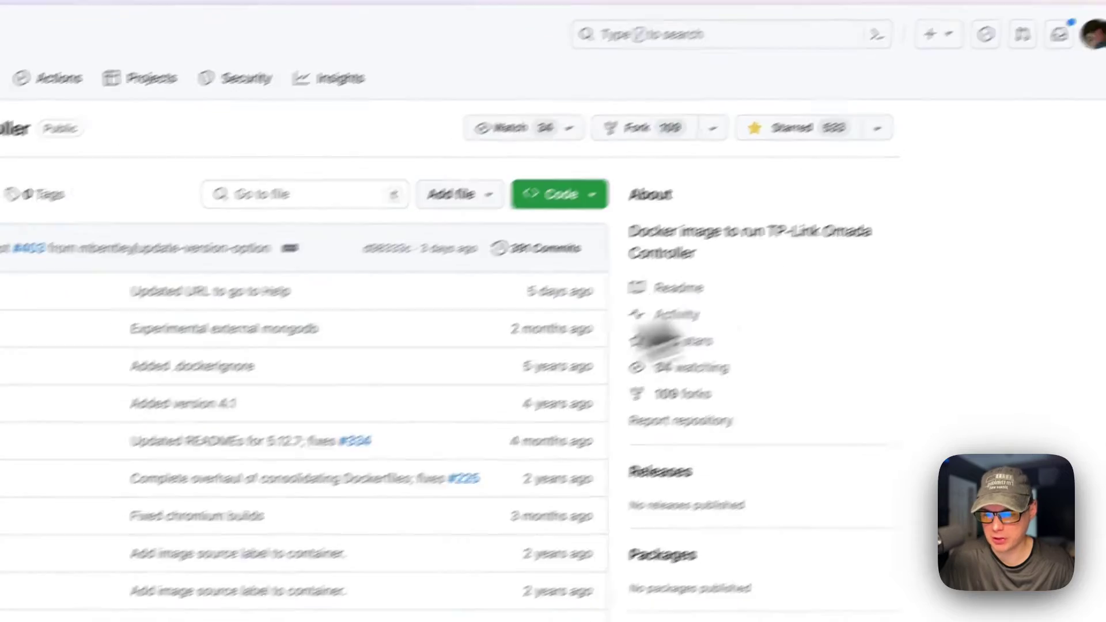
- Skim down the docker-omada-controller README through its image tags and usage notes
scroll(352, 458, down, 6)
scroll(536, 352, down, 10)
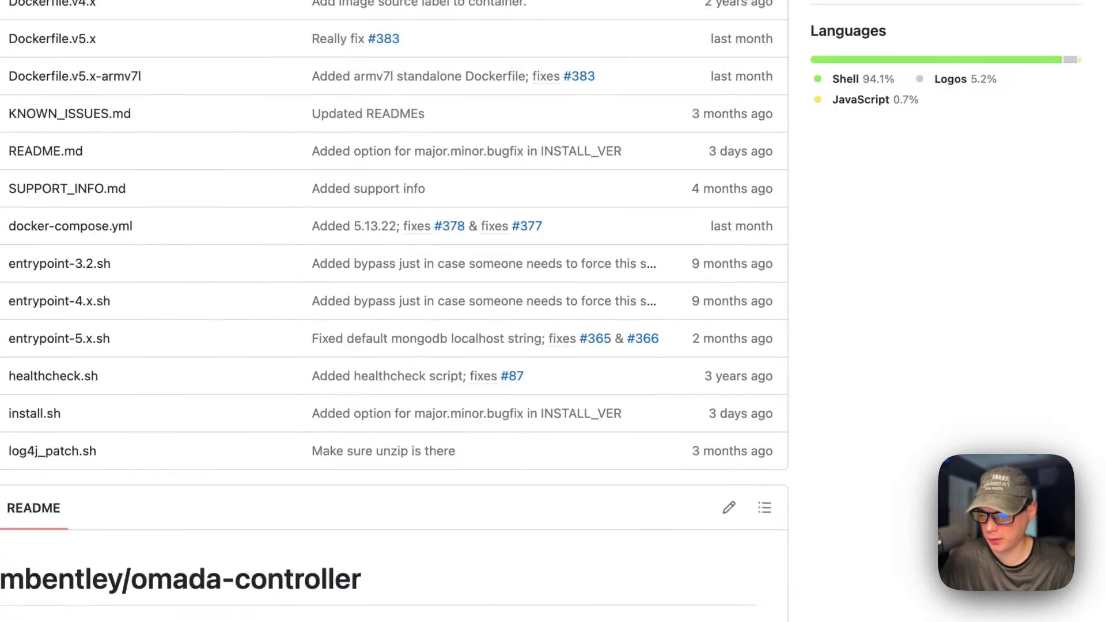
scroll(394, 311, down, 3)
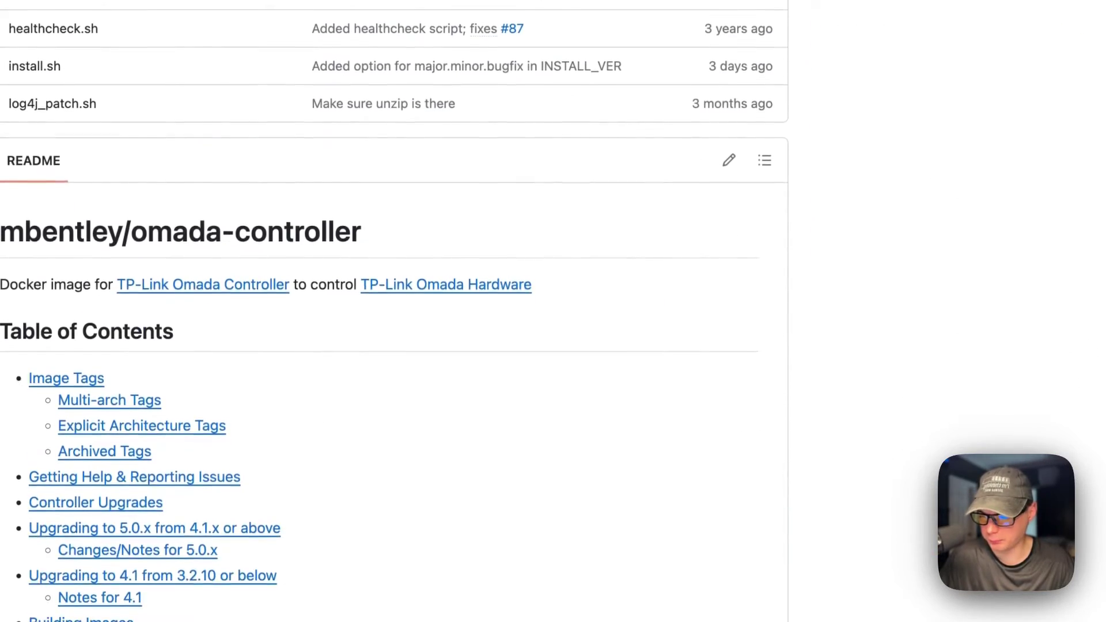
scroll(395, 311, down, 20)
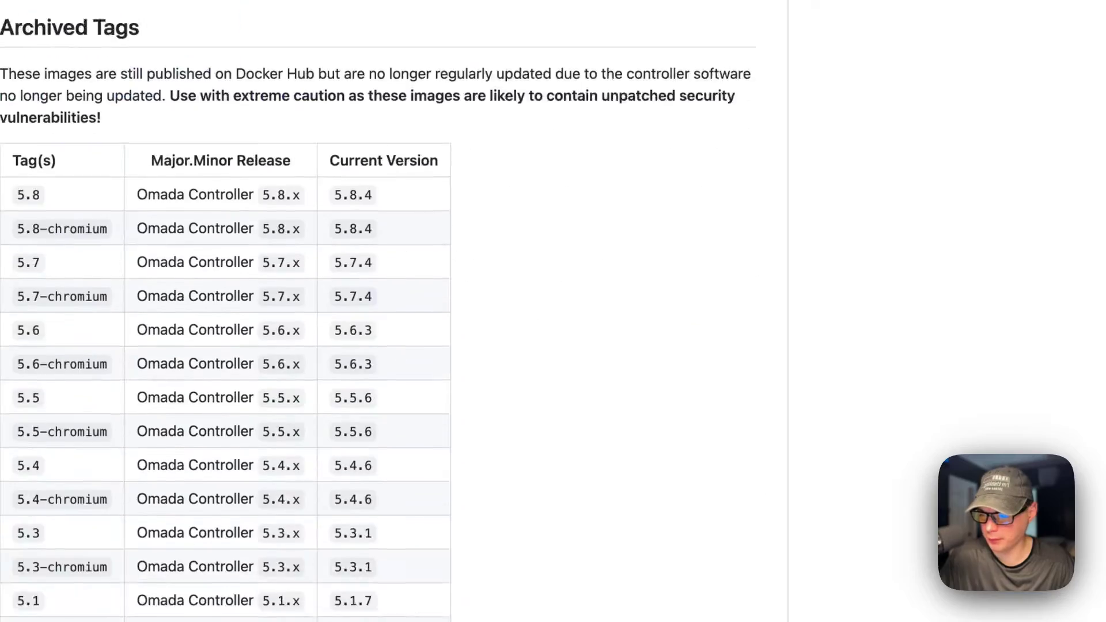
scroll(394, 311, down, 20)
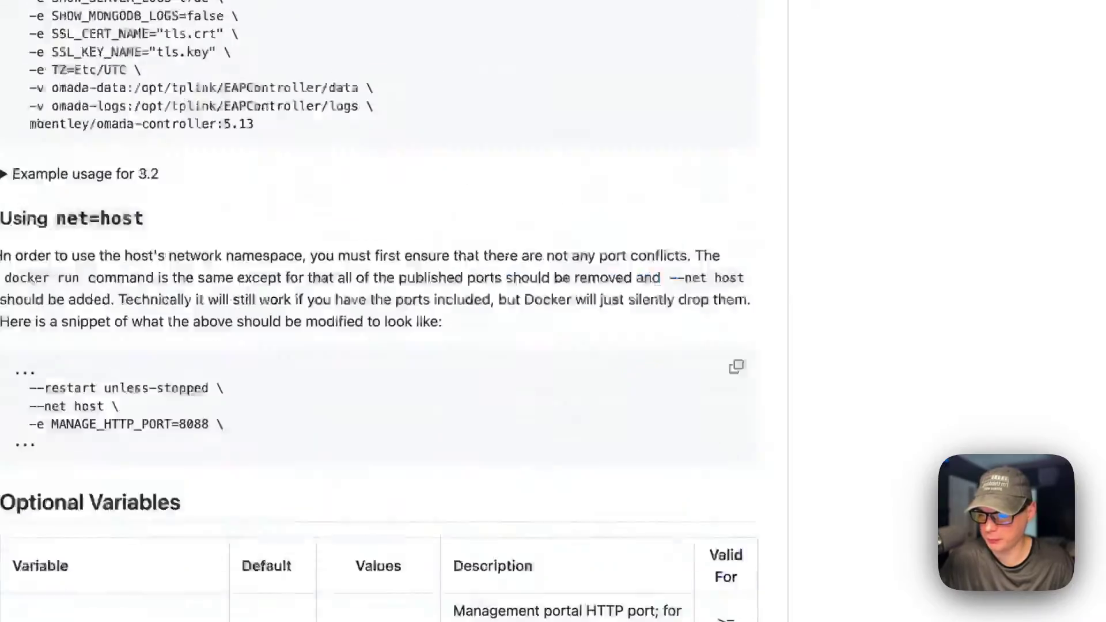
scroll(394, 311, up, 20)
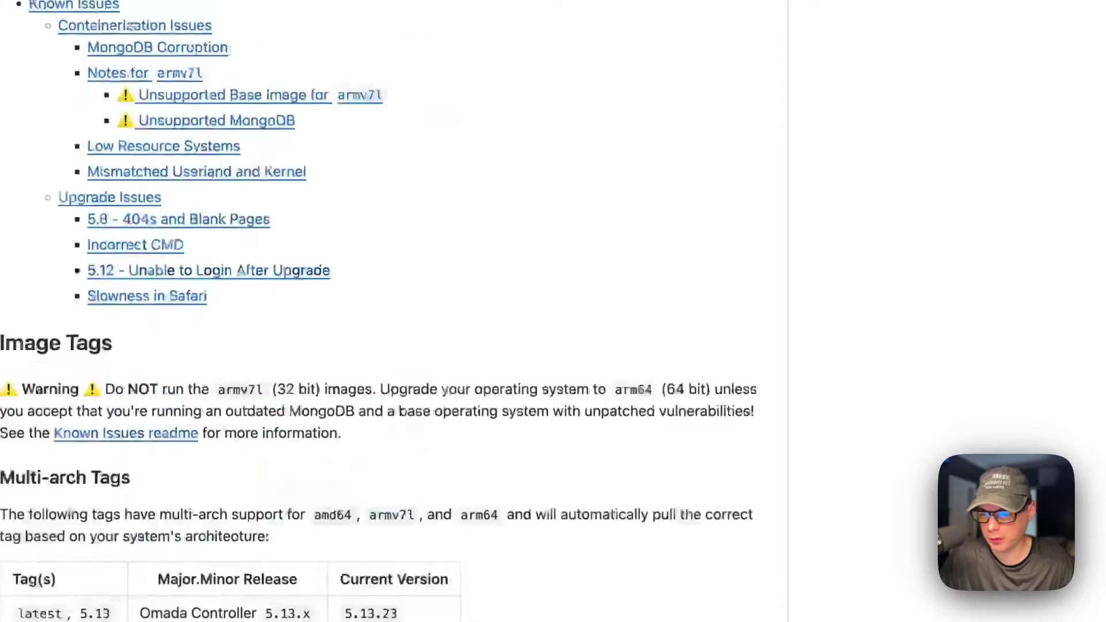
scroll(395, 311, down, 1)
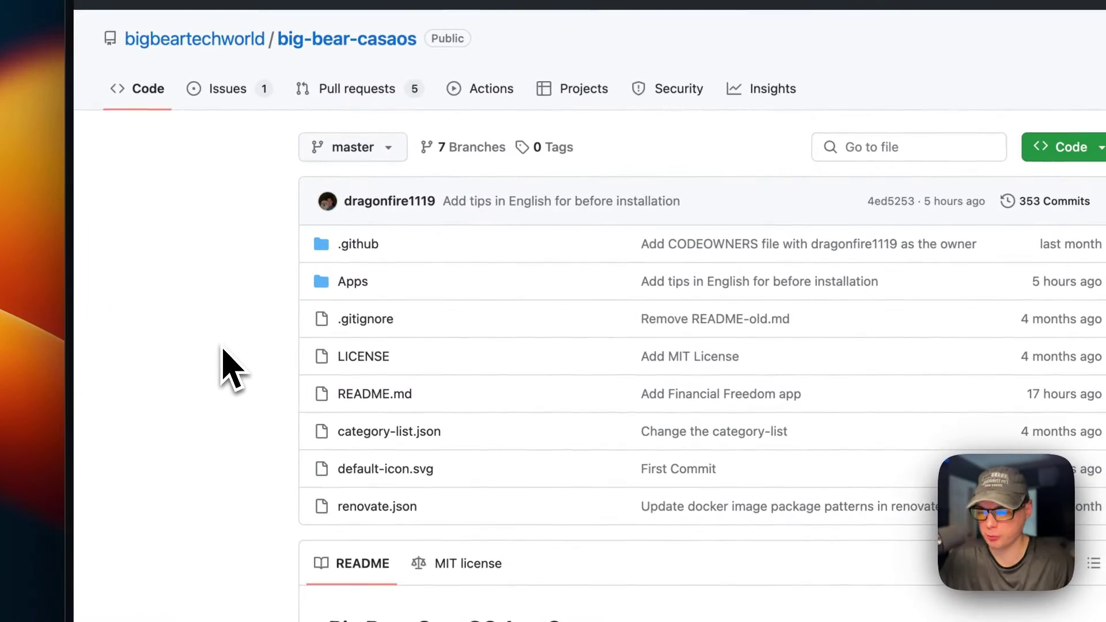
- Scroll the big-bear-casaos README's Apps table down to TP-Link Omada Controller
scroll(230, 439, down, 5)
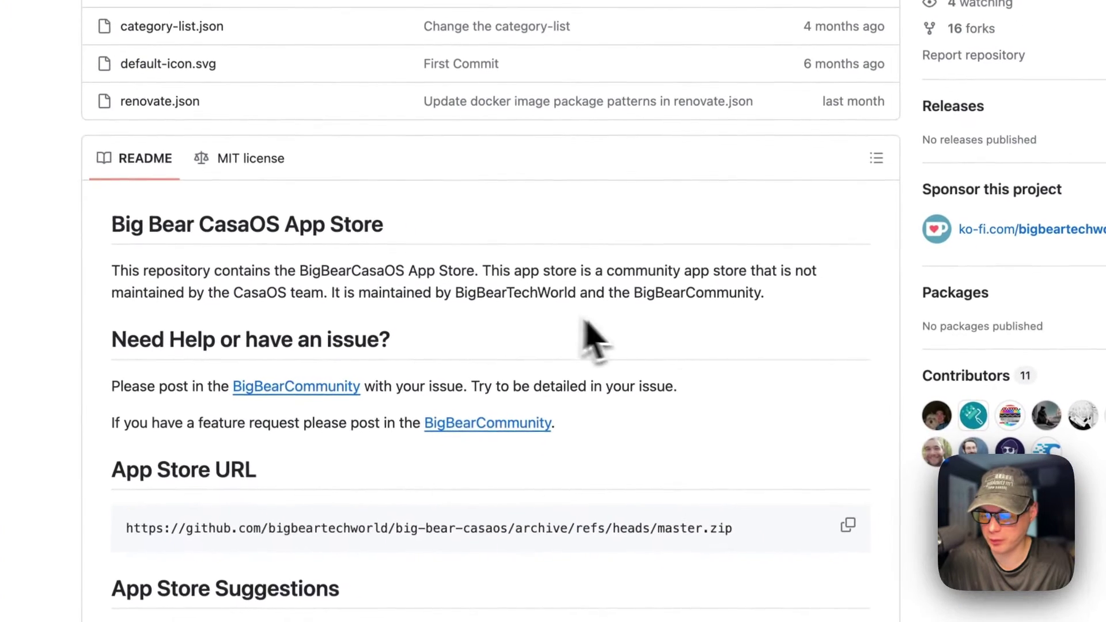
scroll(461, 340, down, 5)
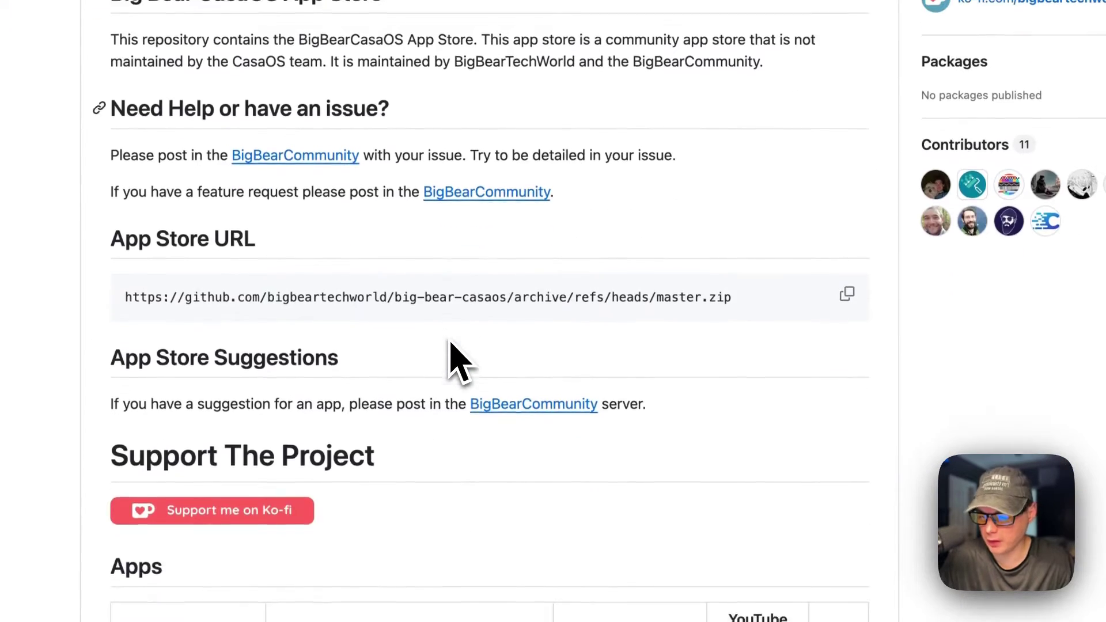
scroll(458, 360, down, 15)
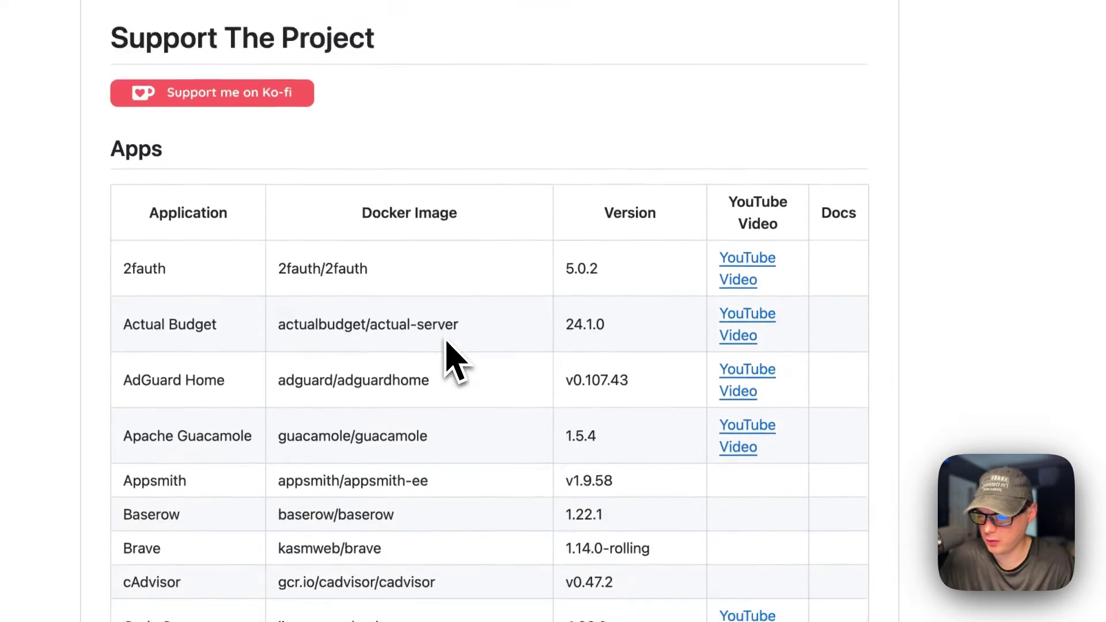
scroll(456, 360, down, 20)
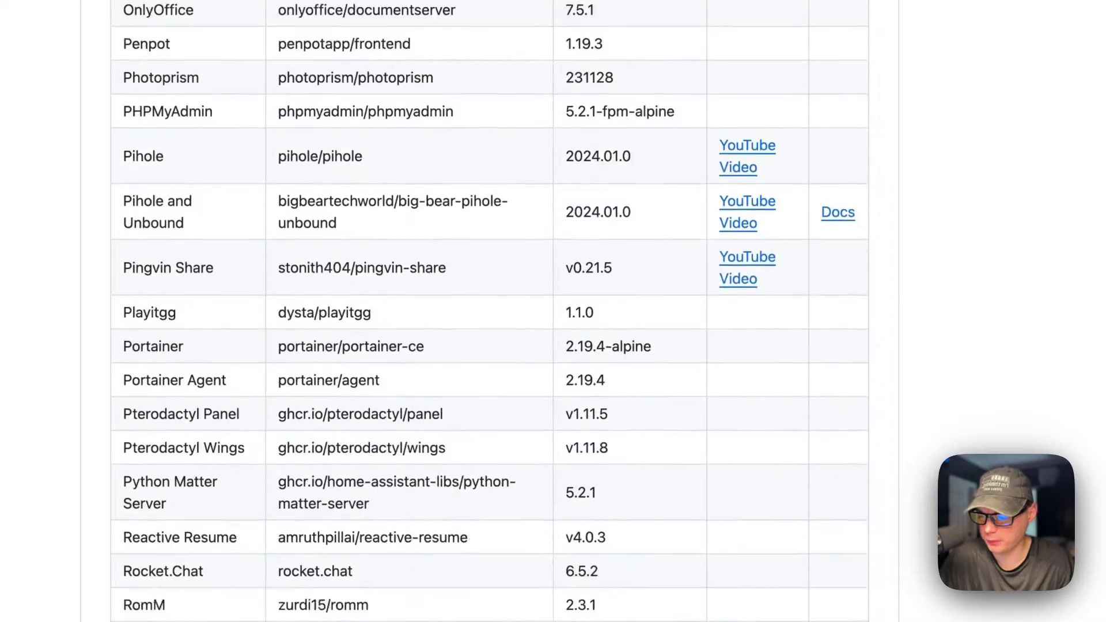
scroll(420, 346, down, 4)
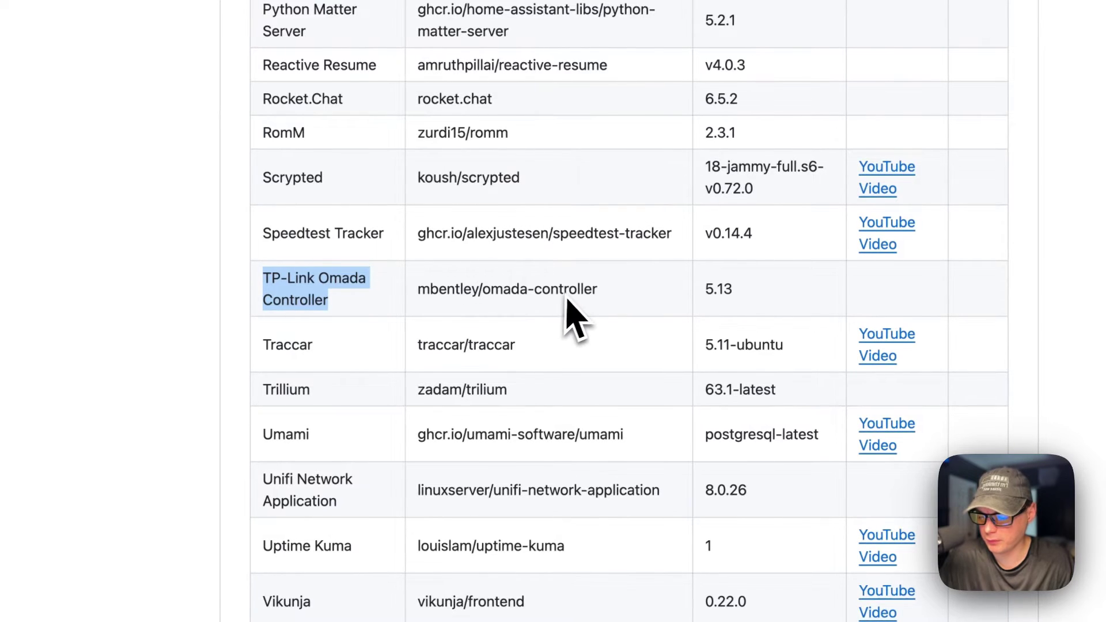
scroll(570, 308, down, 10)
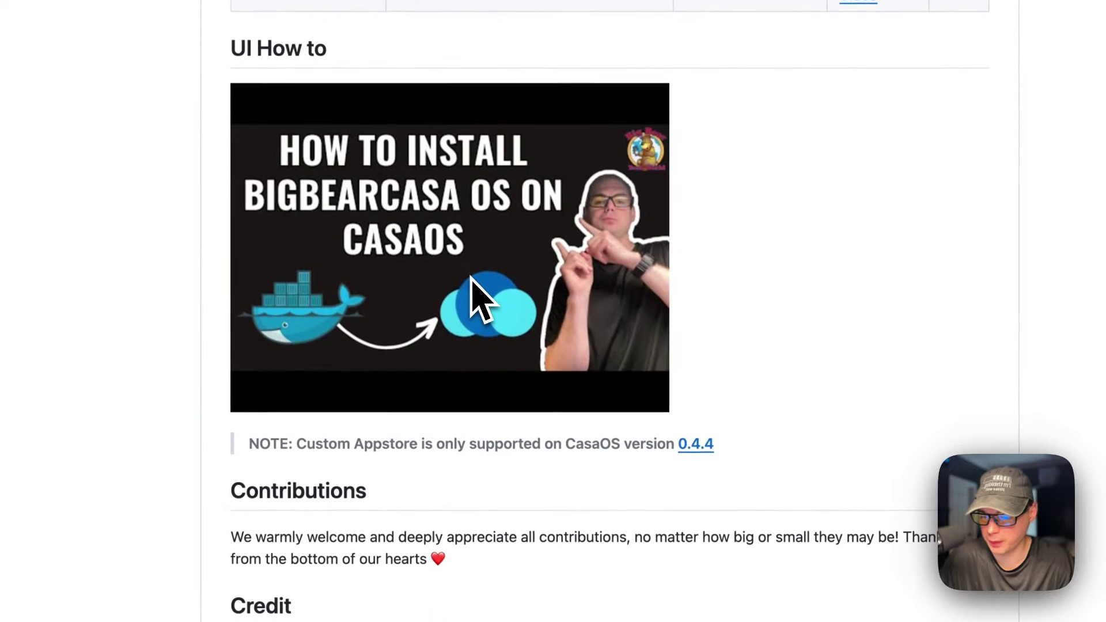
scroll(472, 306, down, 2)
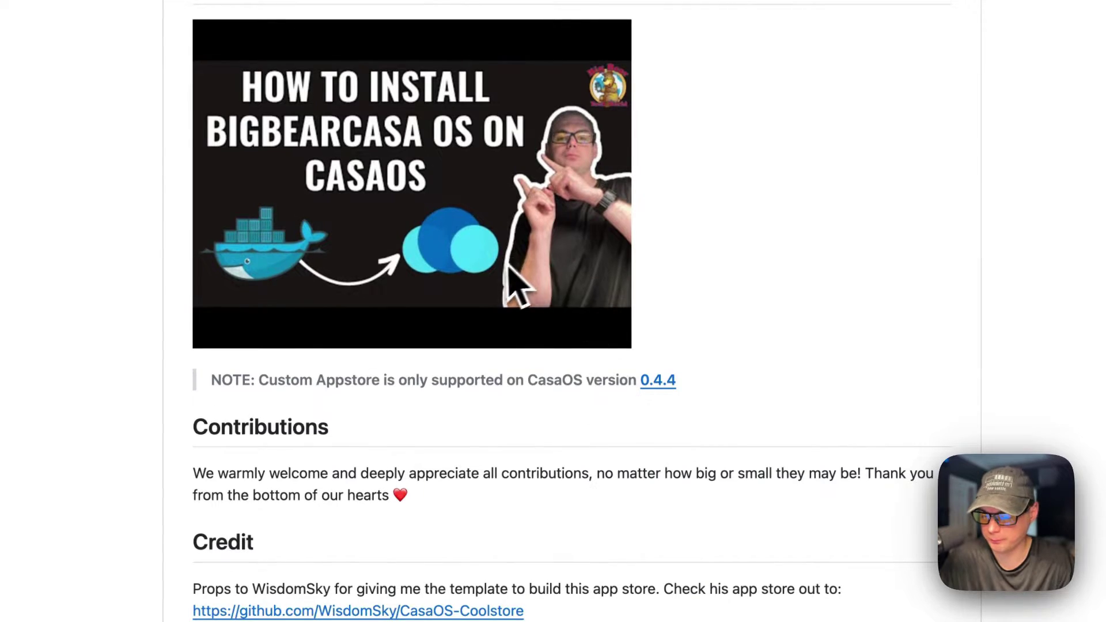
- Return to the top of the README and copy the big-bear-casaos App Store URL
scroll(507, 288, up, 20)
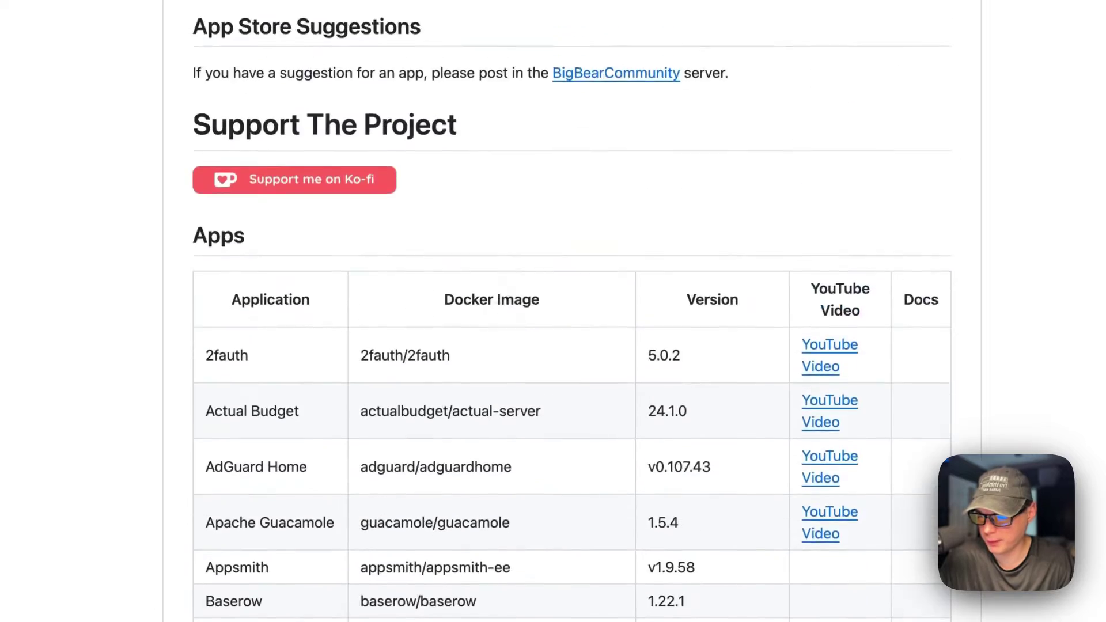
scroll(494, 292, up, 7)
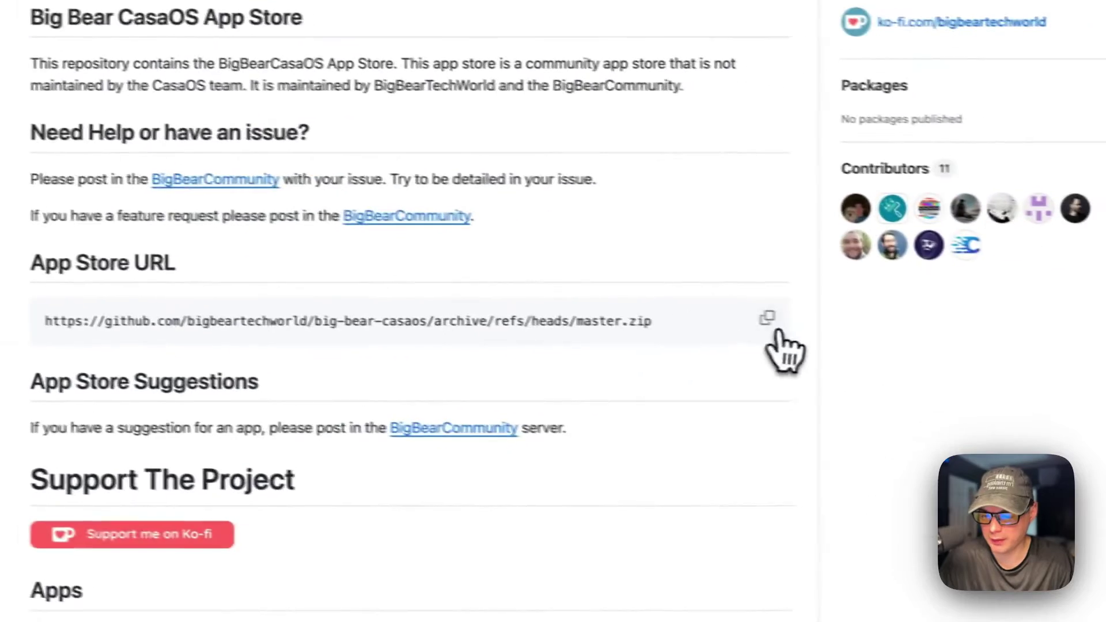
click(772, 327)
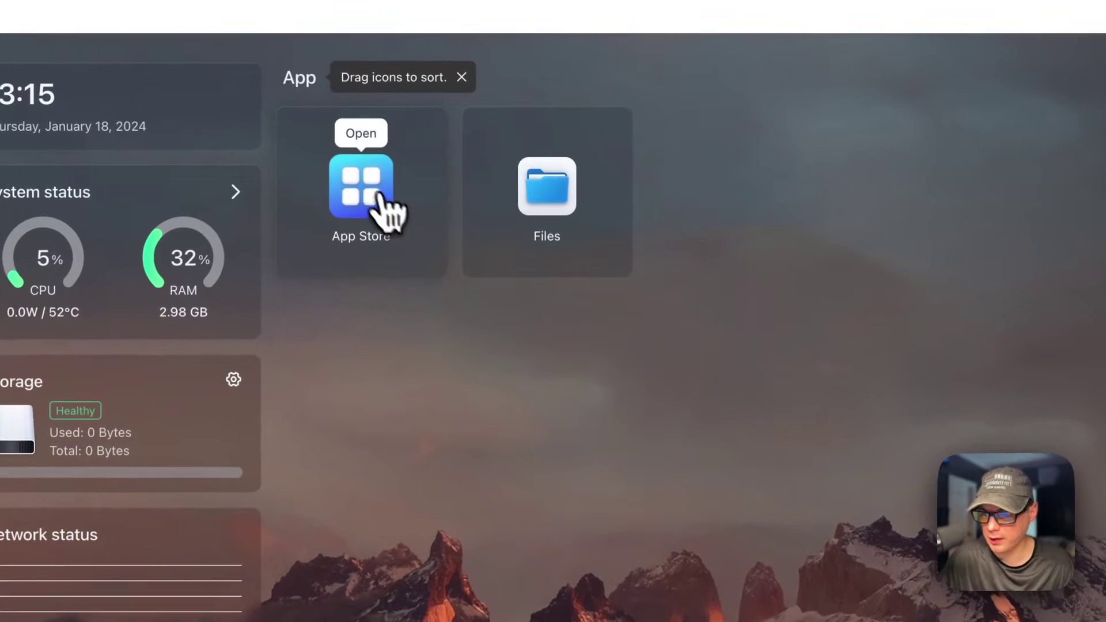
- Add another app store source via the App Store's More apps, then reload CasaOS and reopen the App Store
click(364, 202)
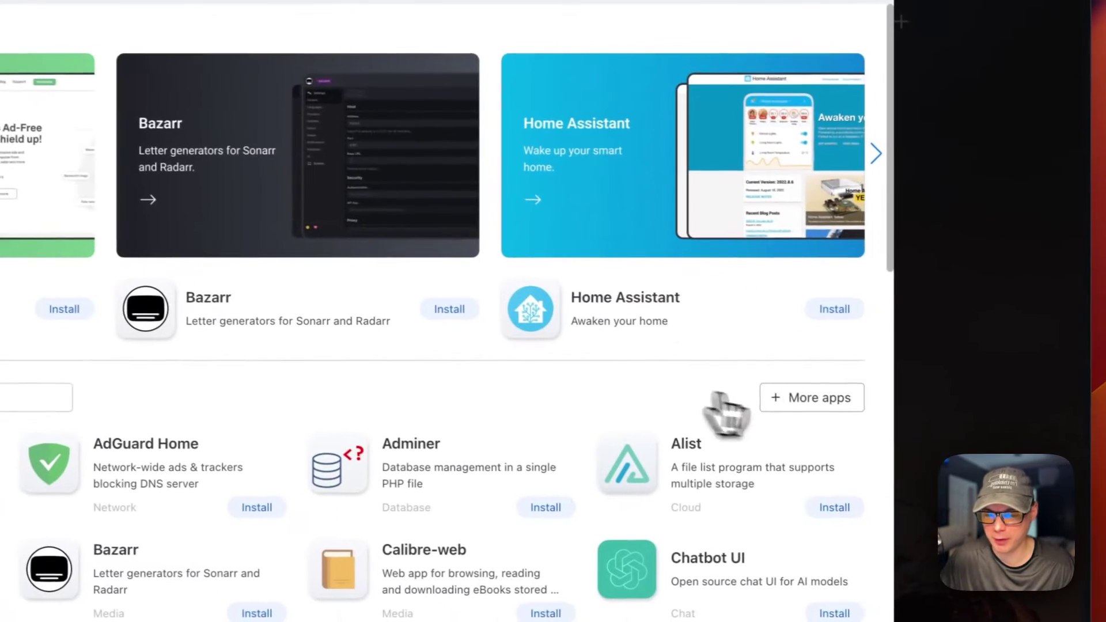
click(796, 397)
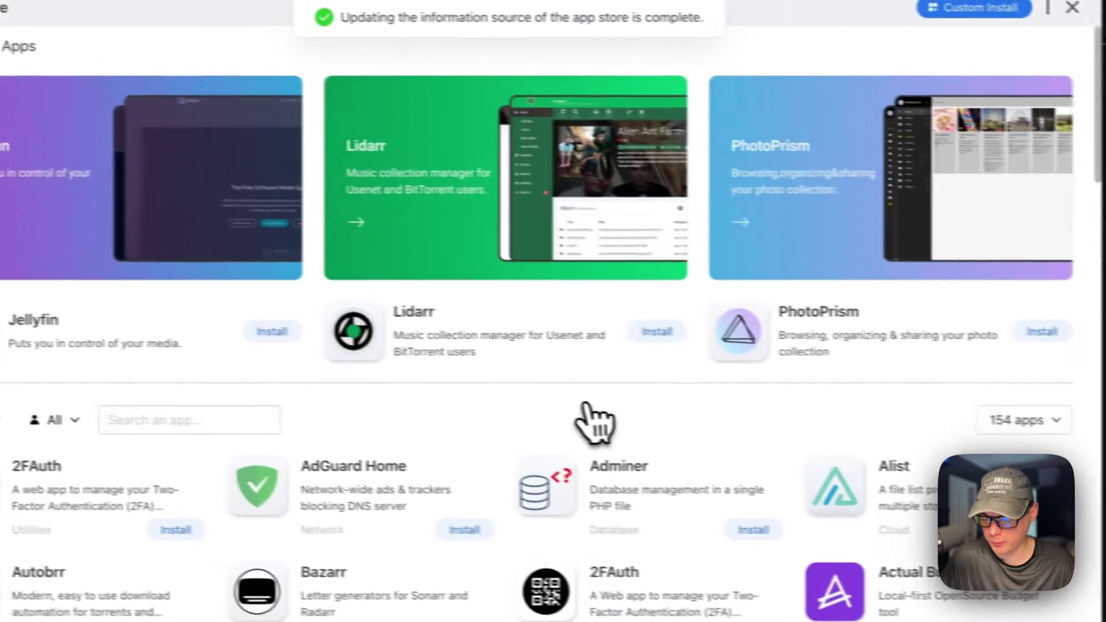
key(super+r)
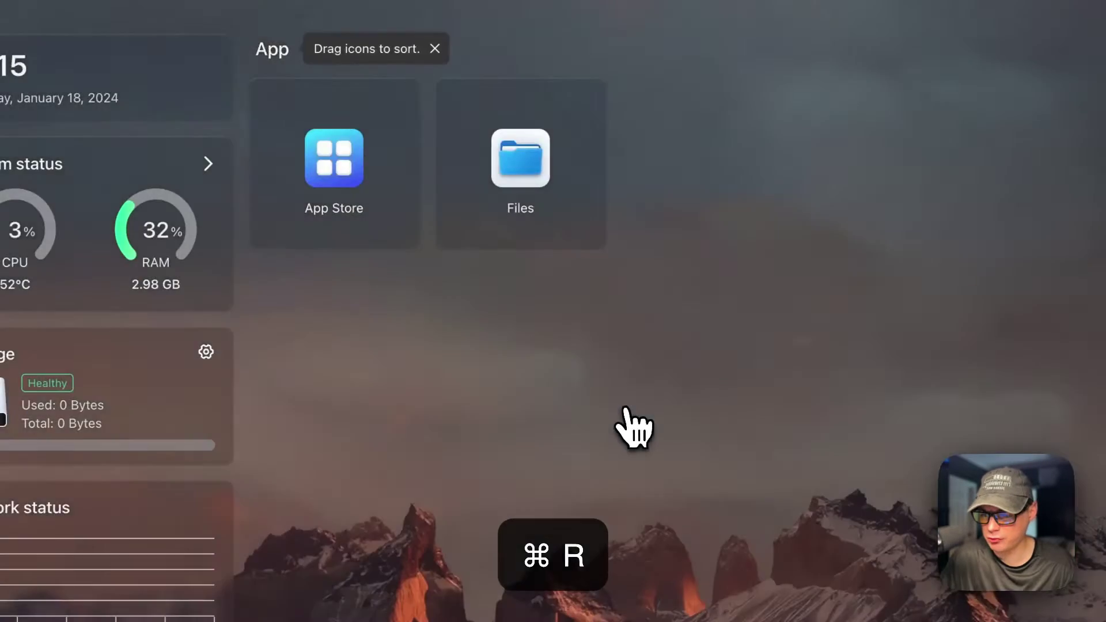
click(374, 205)
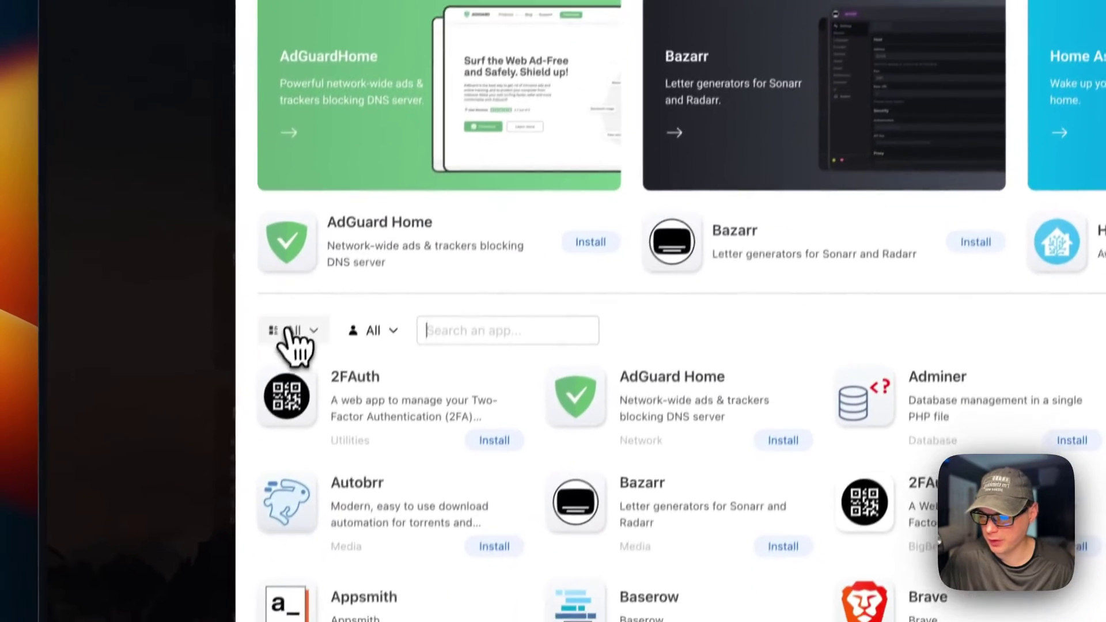
- Filter the App Store to BigBearCasaOS apps and browse the list, including TP-Link Omada Controller
click(289, 331)
click(340, 397)
scroll(469, 450, down, 15)
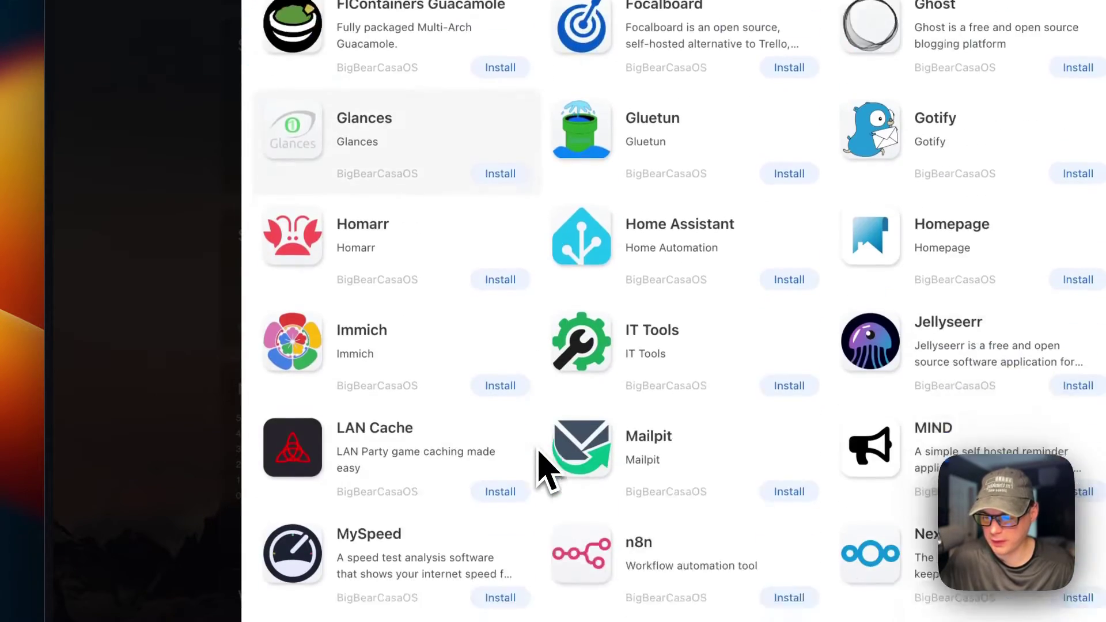
scroll(544, 467, down, 12)
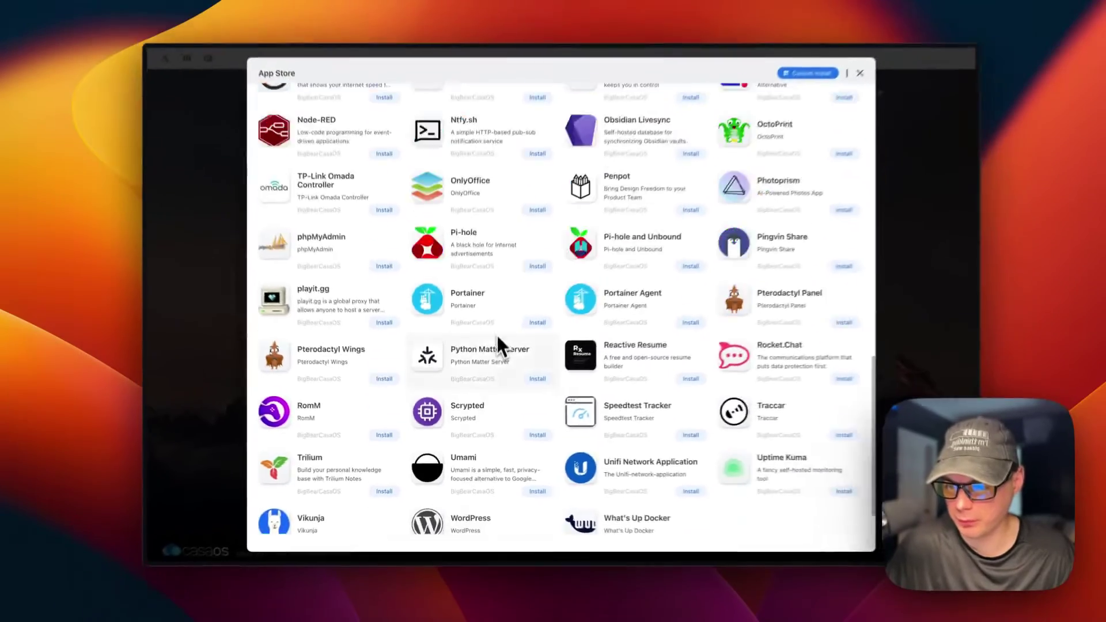
scroll(548, 332, up, 20)
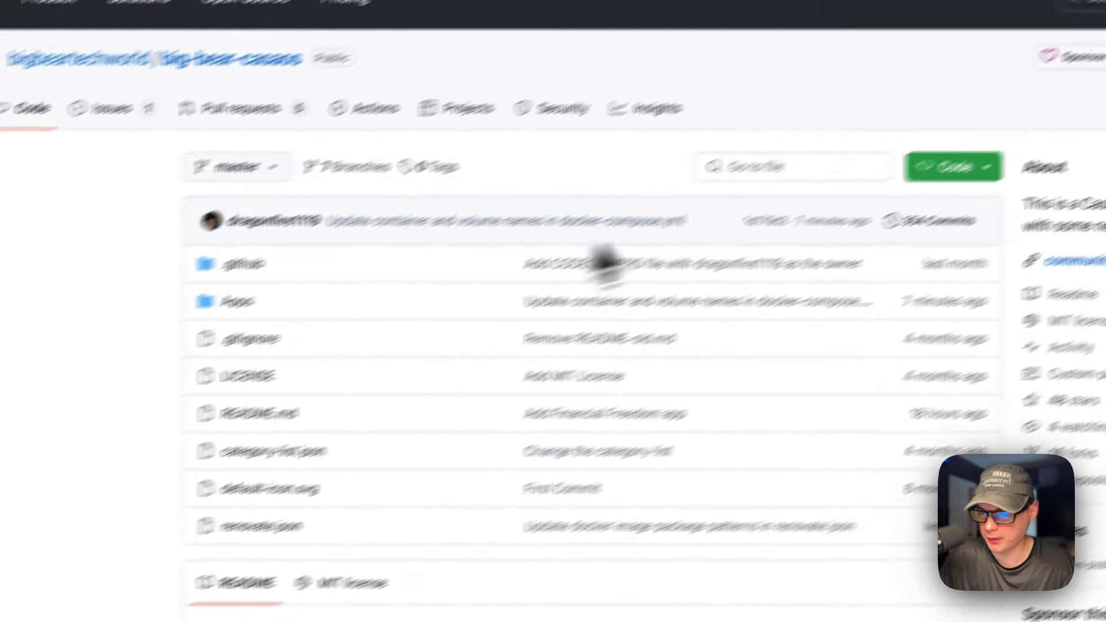
- Search 'tp' in Go to file and open Apps/tp-link-omada-controller/docker-compose.yml
click(868, 115)
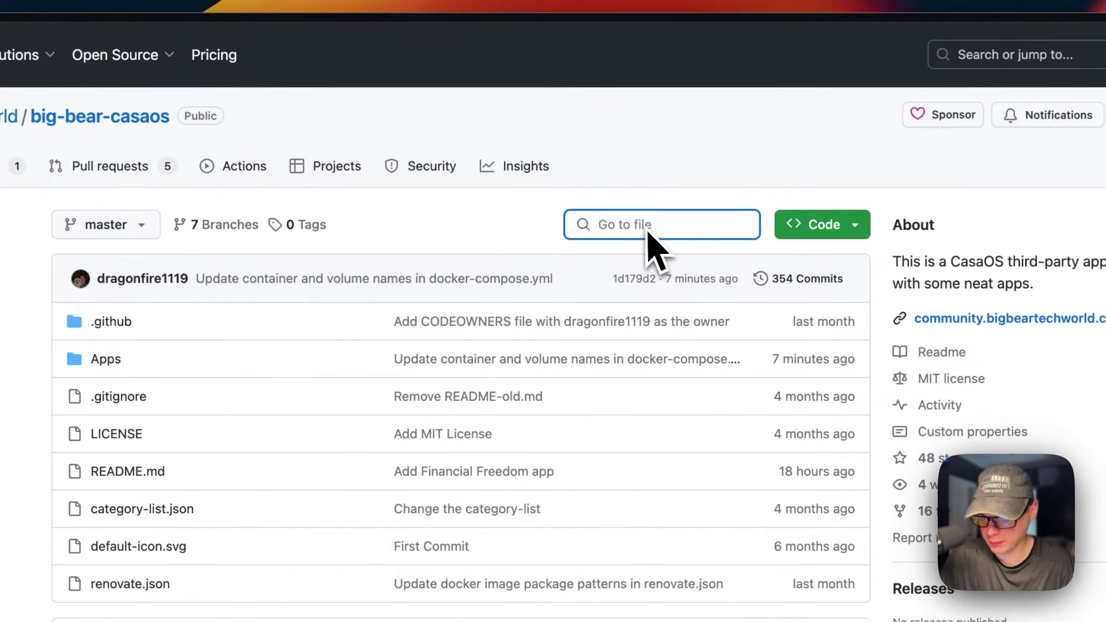
text(tp)
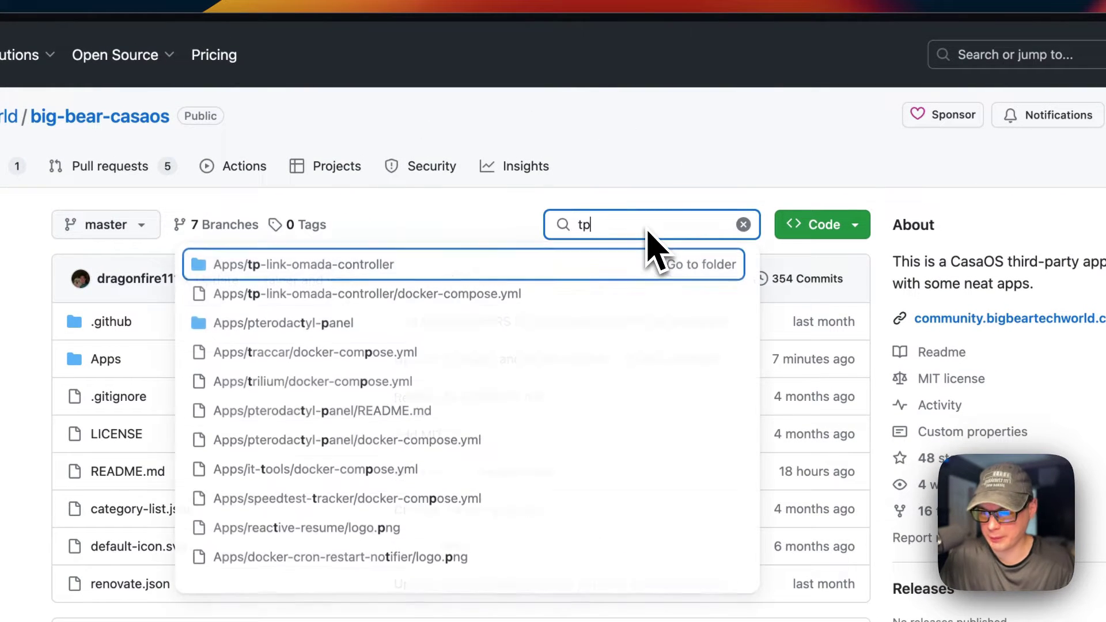
click(362, 267)
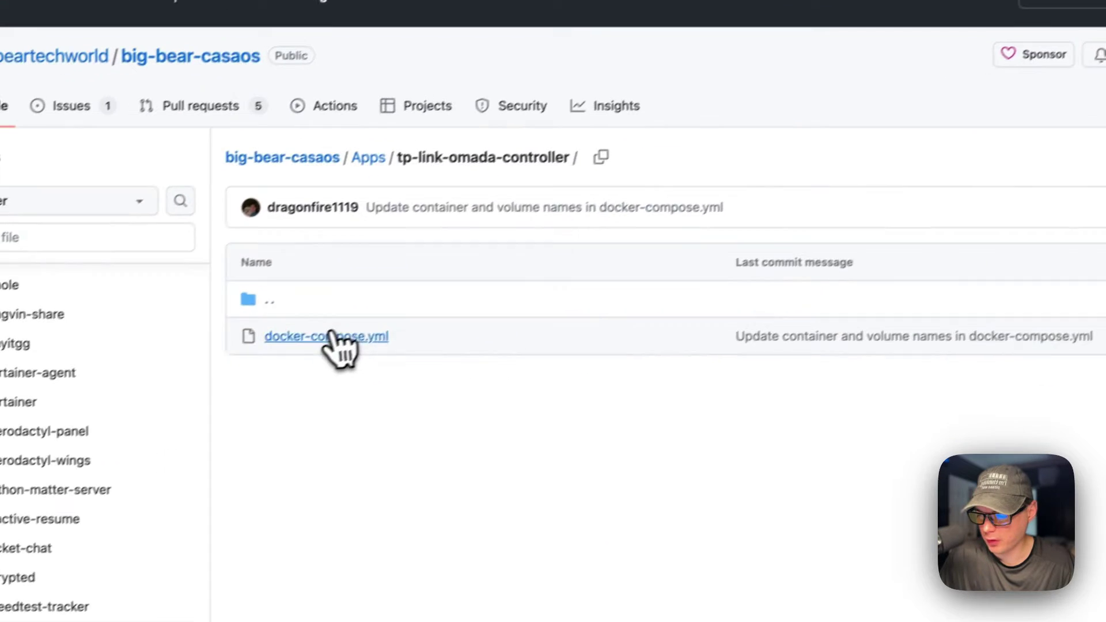
click(333, 335)
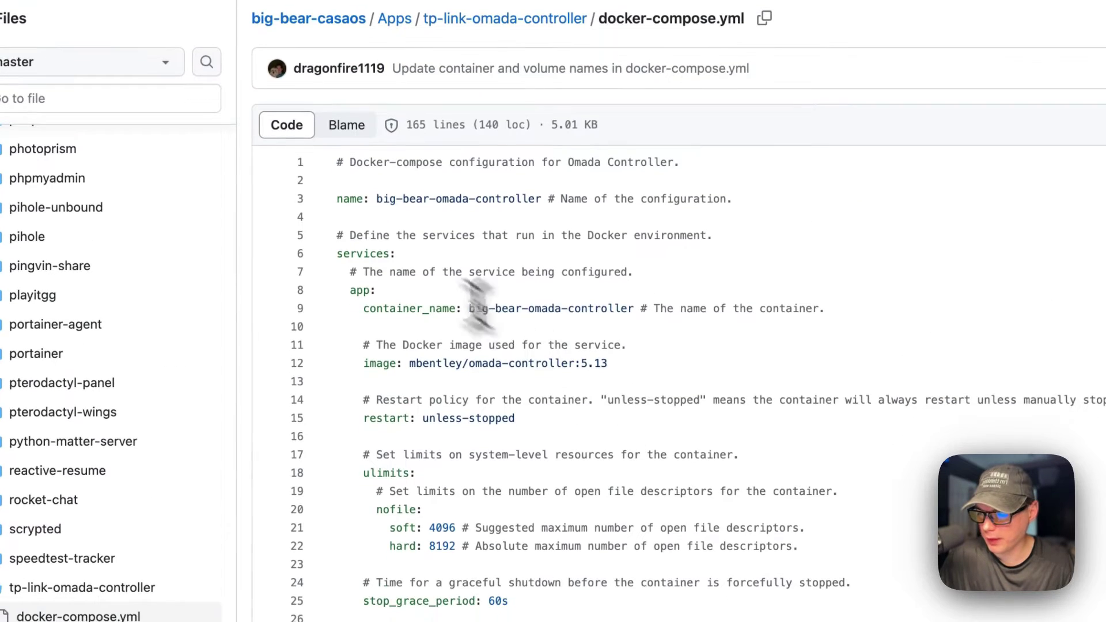
drag(342, 203, 899, 202)
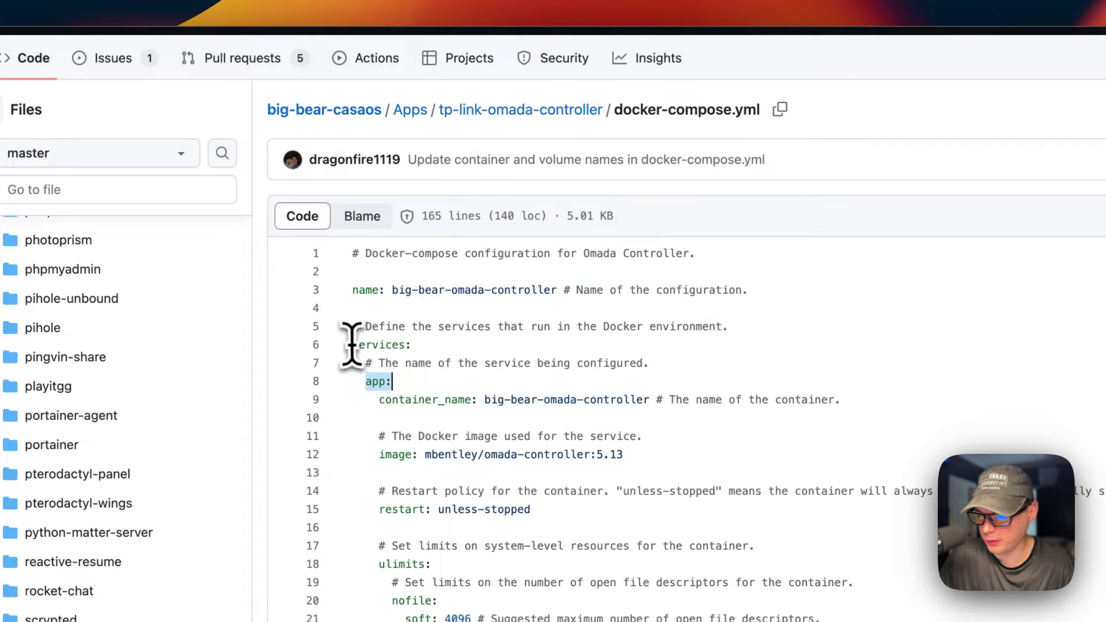
scroll(388, 357, down, 3)
drag(378, 329, 1035, 326)
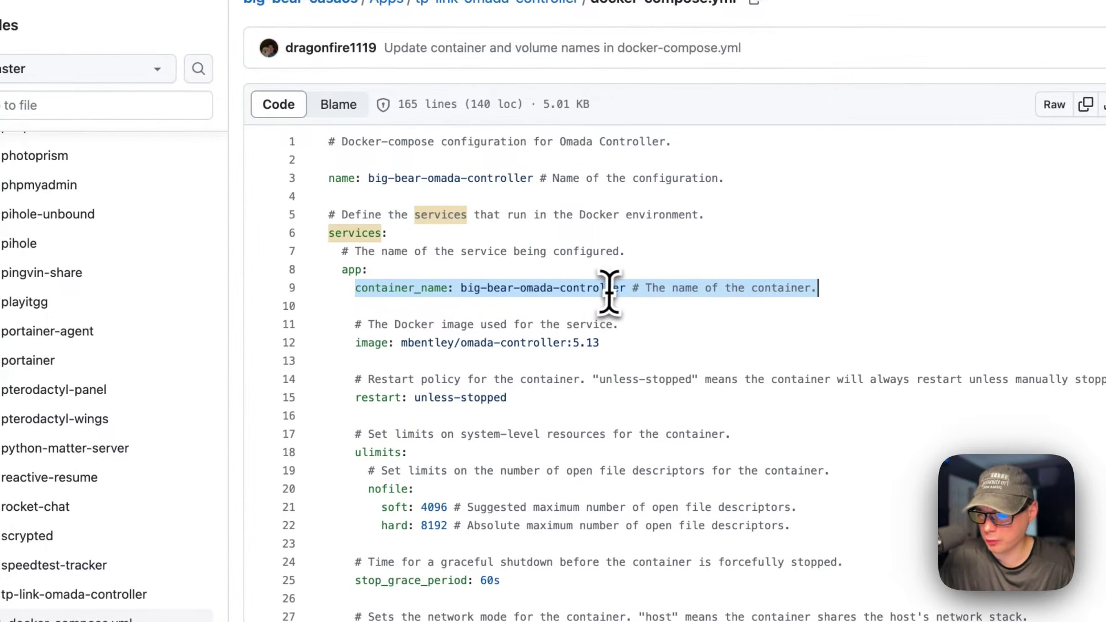
scroll(506, 341, down, 3)
drag(354, 273, 928, 275)
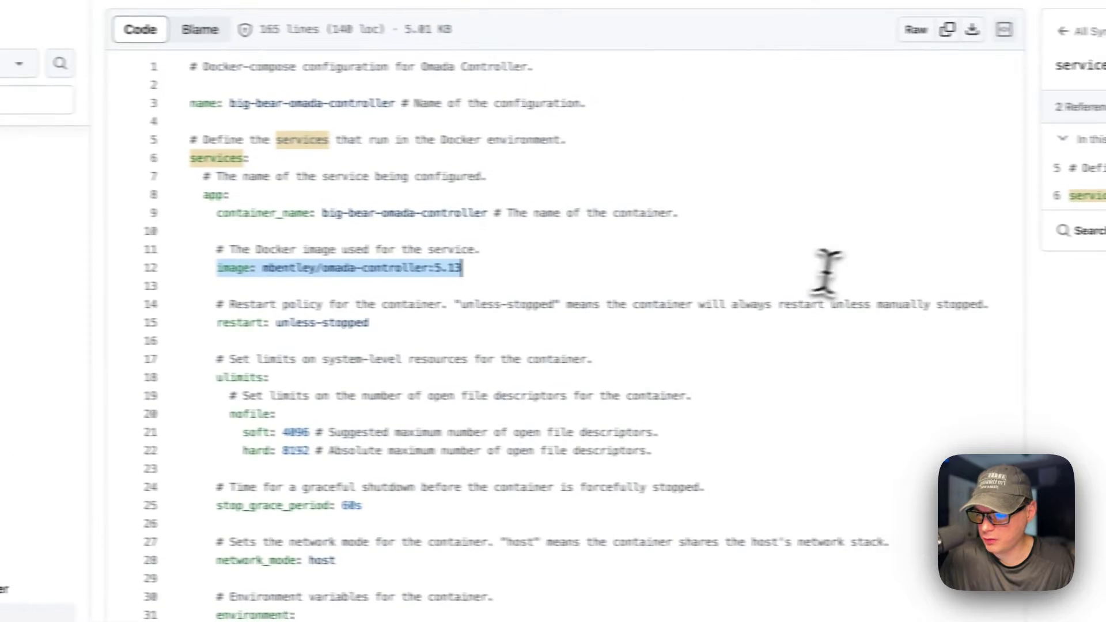
click(398, 274)
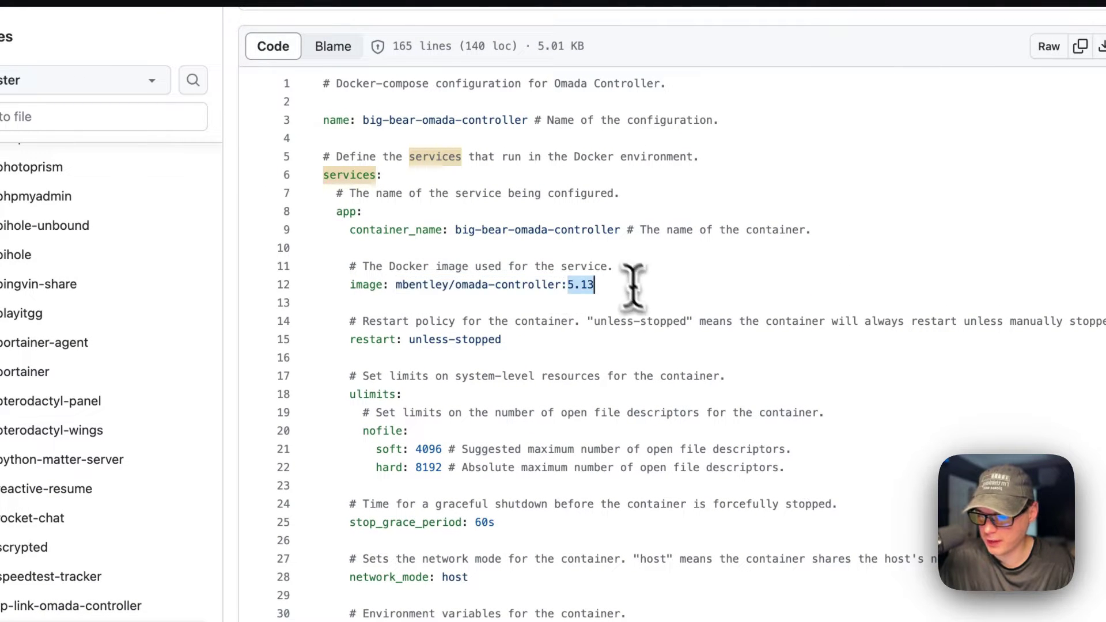
scroll(571, 288, down, 2)
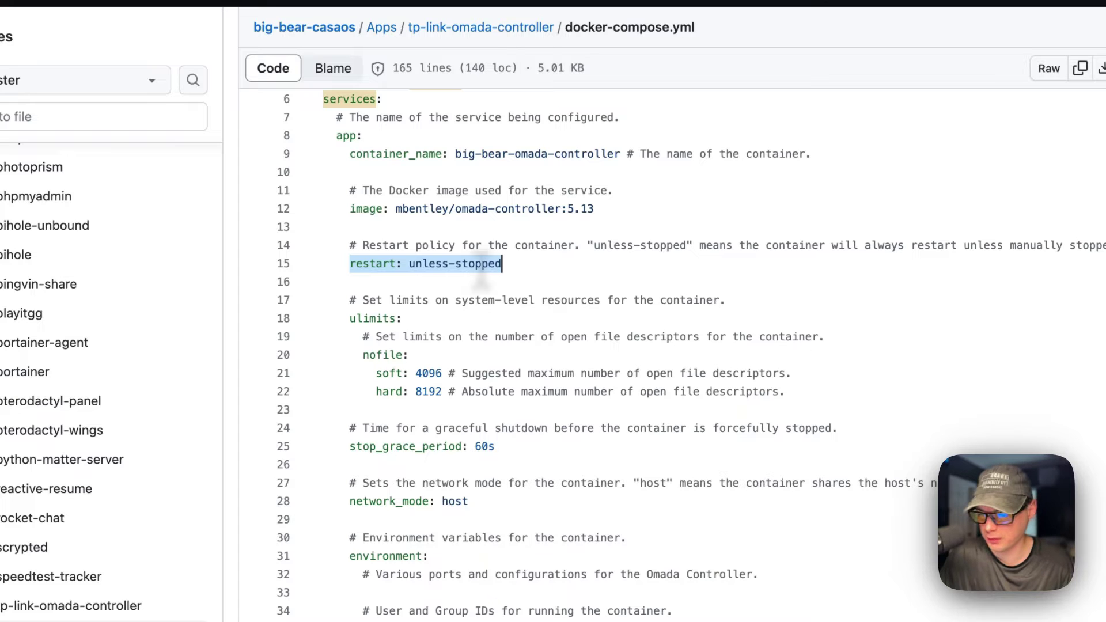
drag(348, 300, 816, 388)
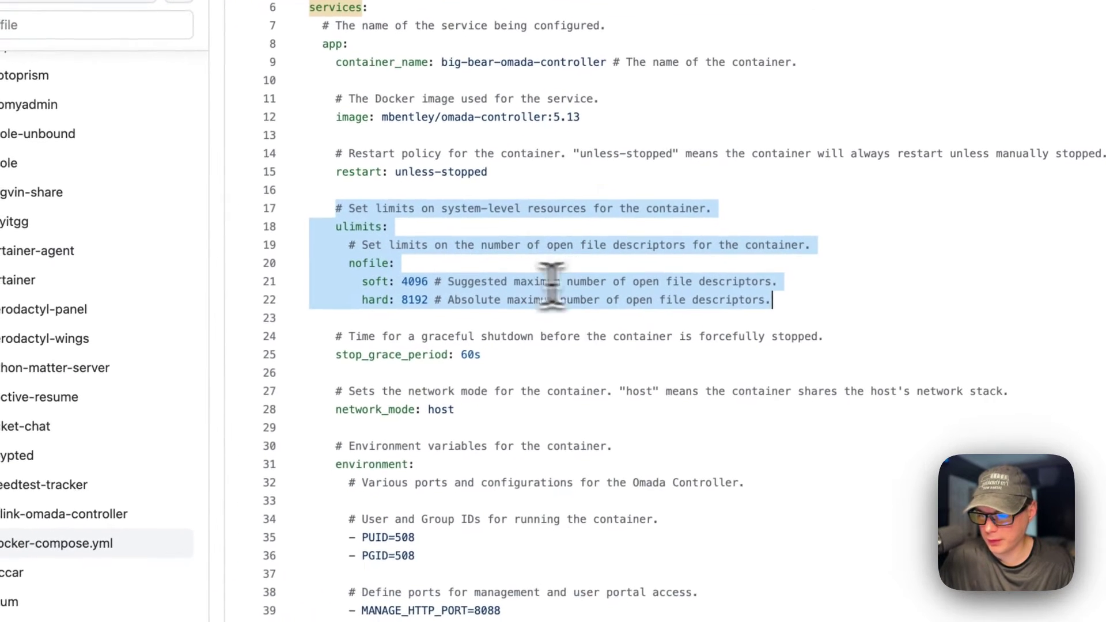
double_click(644, 281)
scroll(510, 340, down, 3)
triple_click(340, 255)
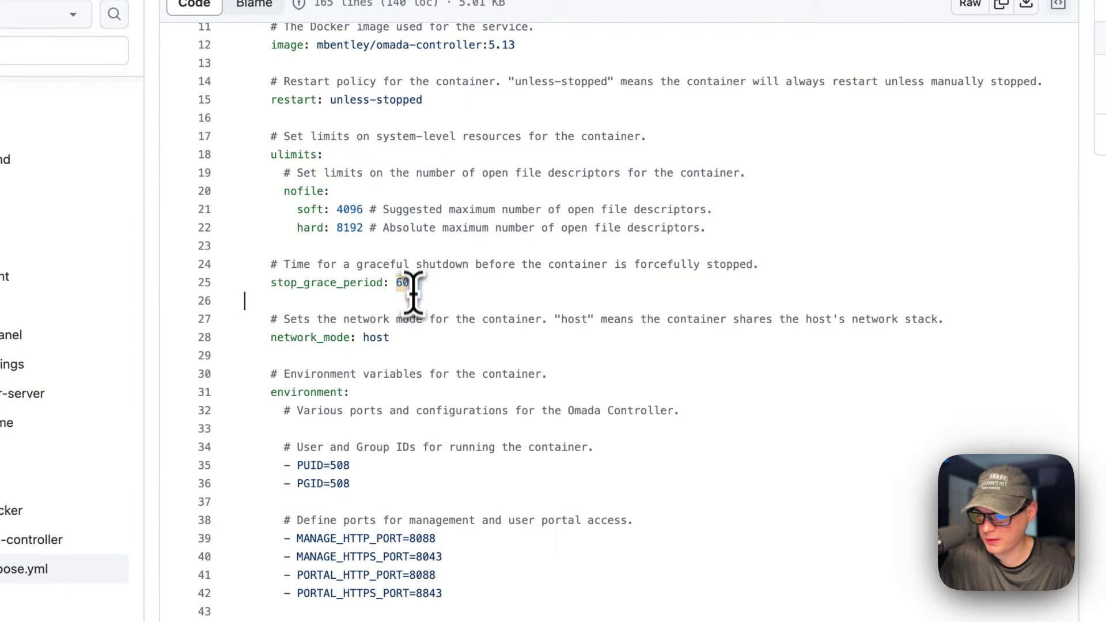
drag(266, 338, 576, 338)
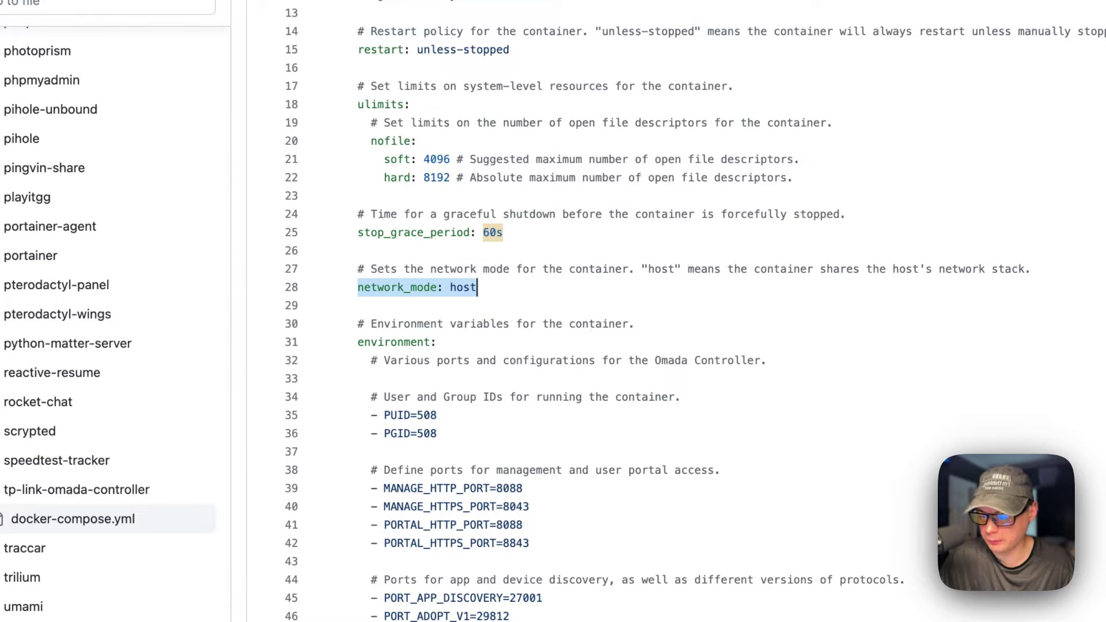
scroll(519, 317, down, 5)
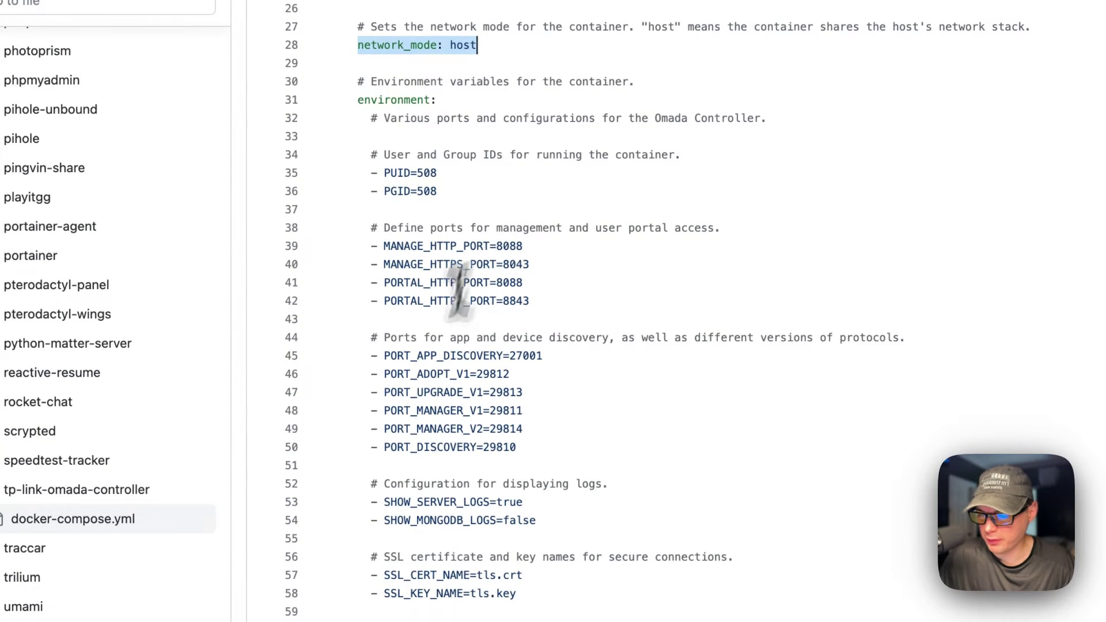
scroll(489, 365, up, 1)
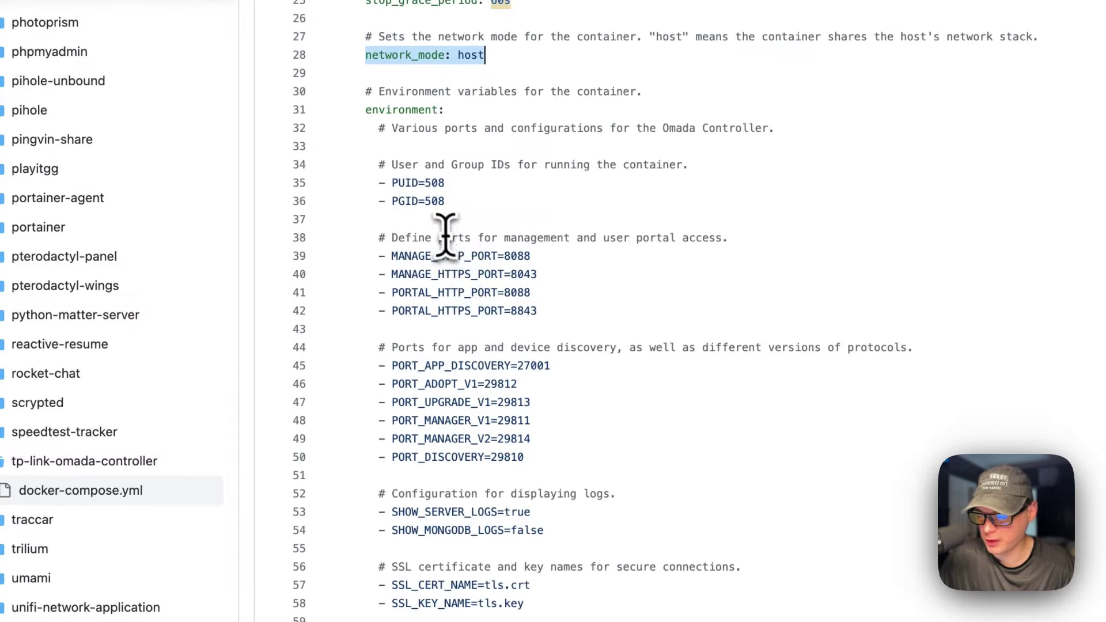
key(Right)
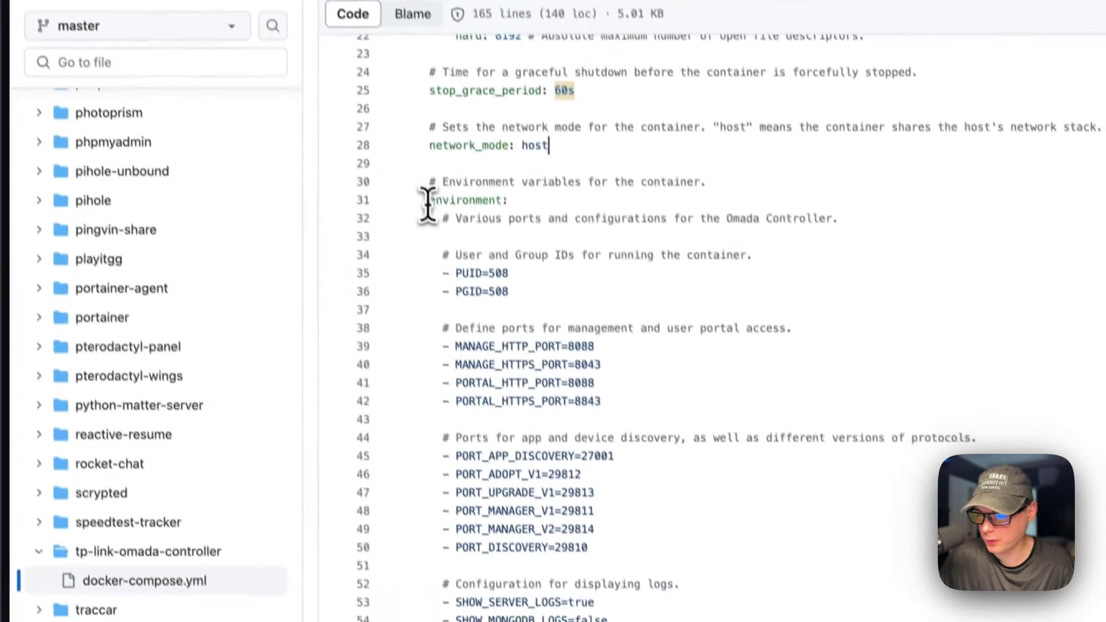
drag(428, 204, 486, 434)
click(525, 392)
click(470, 262)
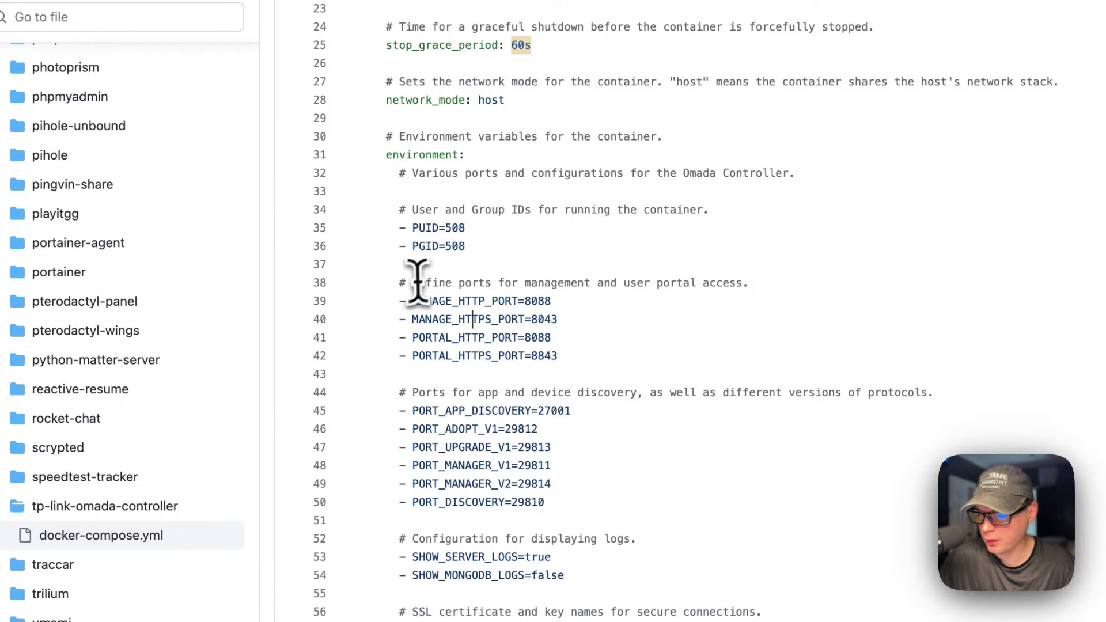
scroll(528, 300, down, 2)
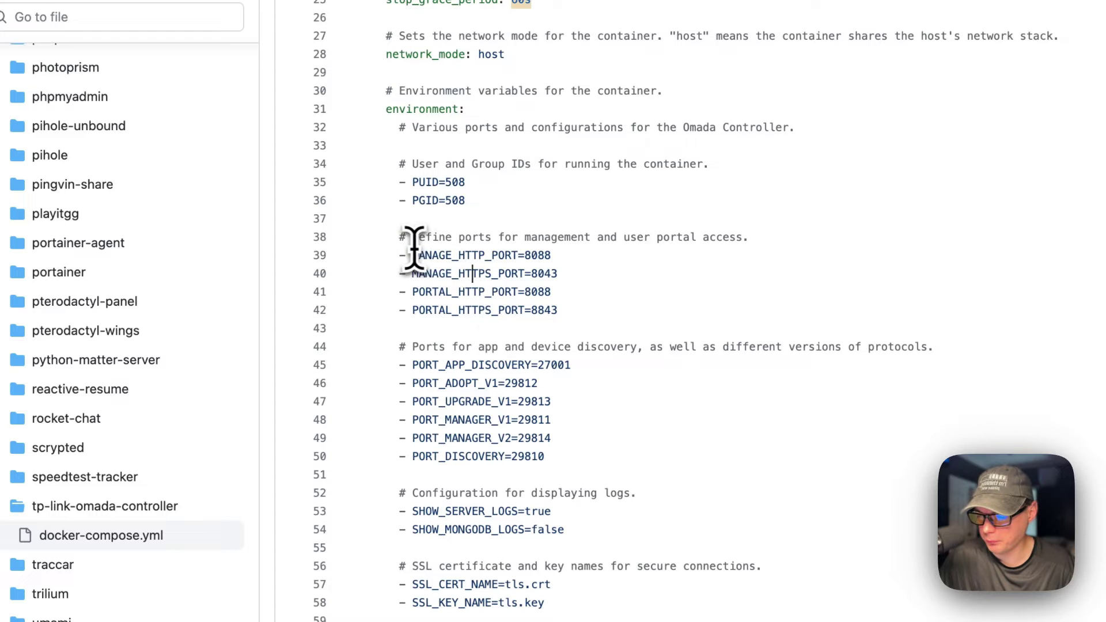
double_click(416, 256)
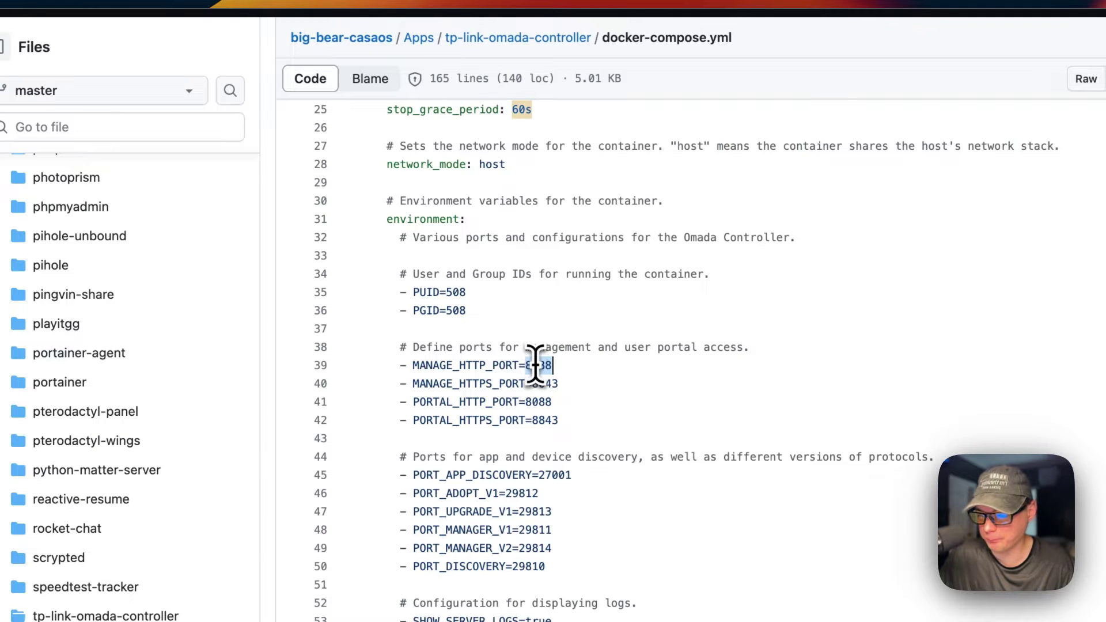
drag(545, 365, 554, 366)
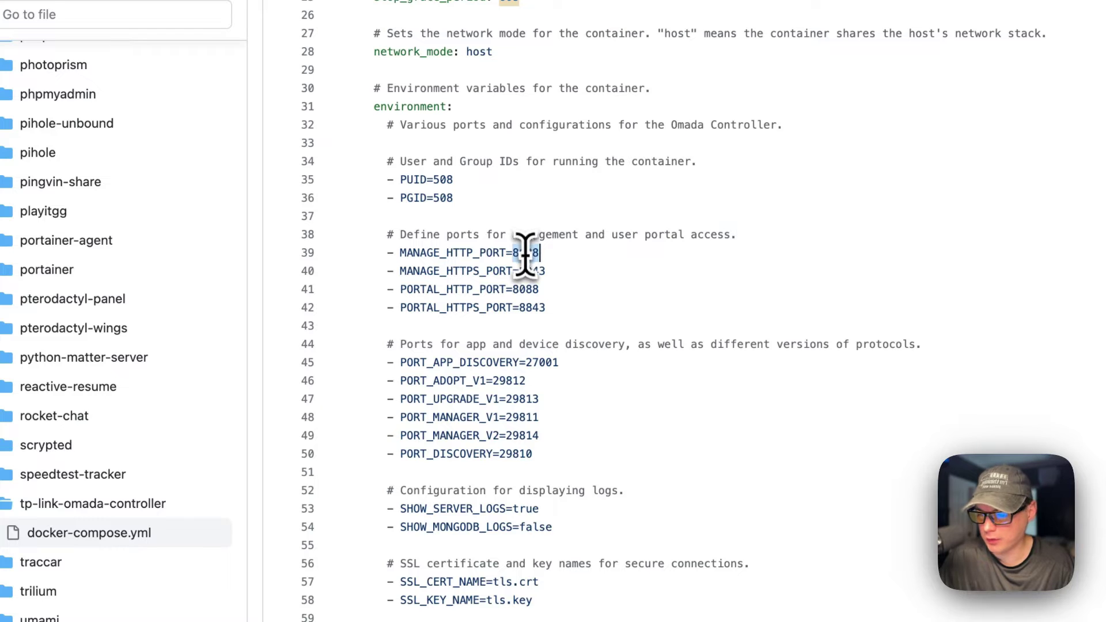
scroll(507, 326, down, 3)
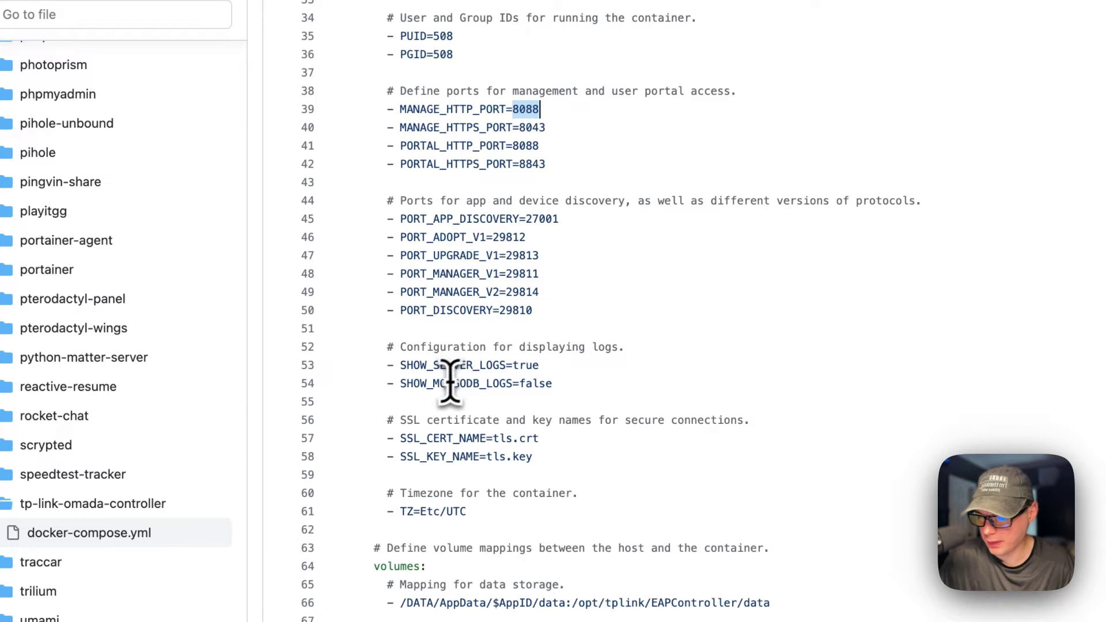
scroll(452, 375, down, 3)
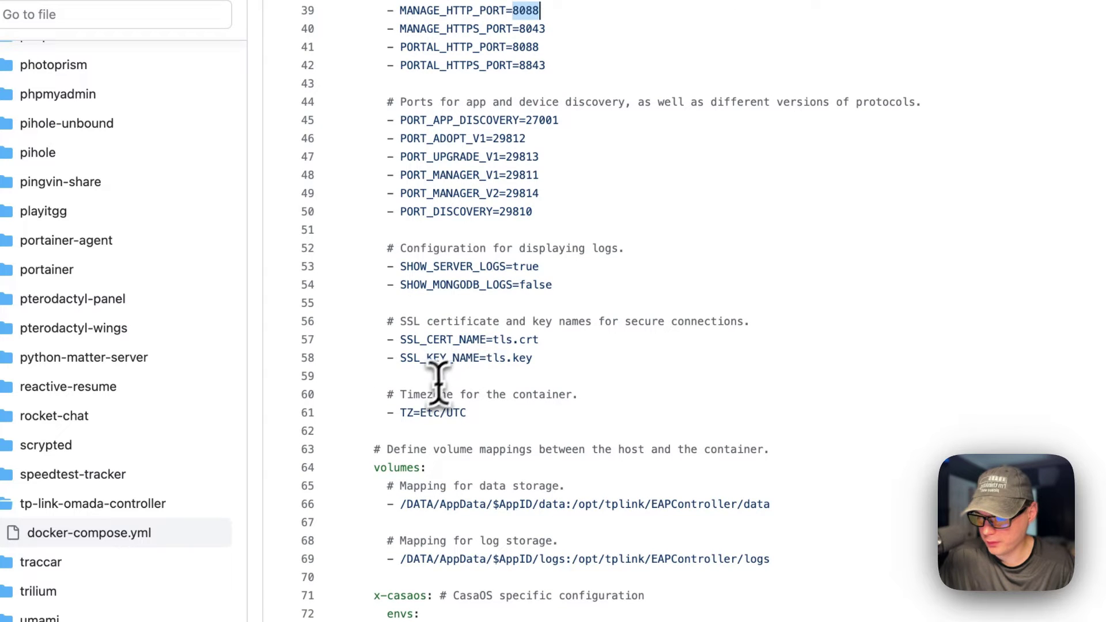
drag(388, 413, 659, 412)
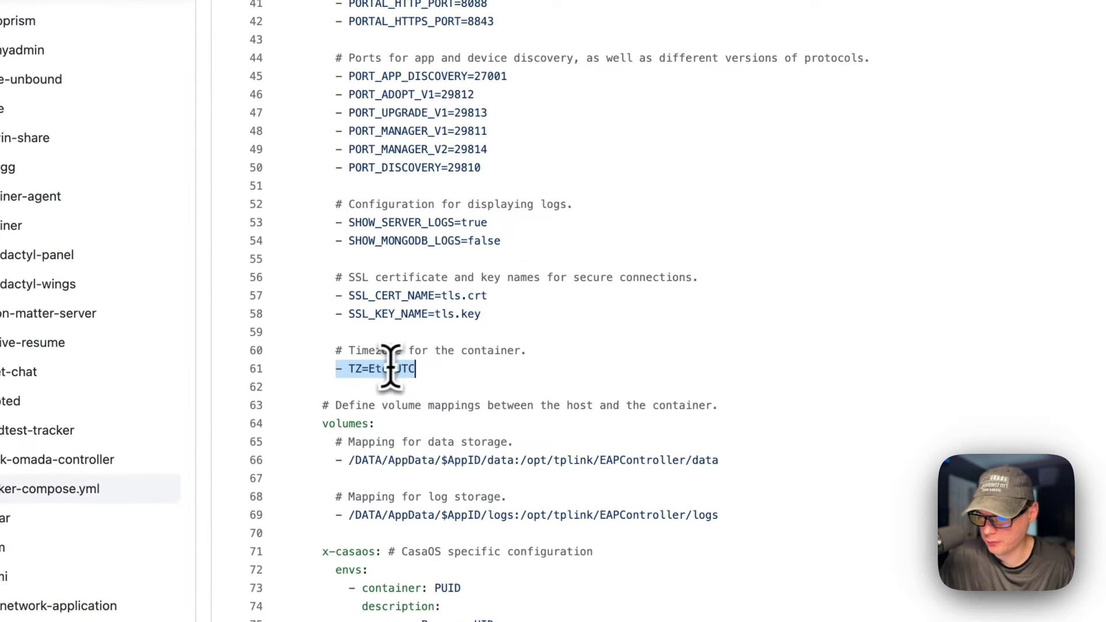
scroll(390, 369, down, 5)
drag(324, 216, 751, 319)
click(332, 283)
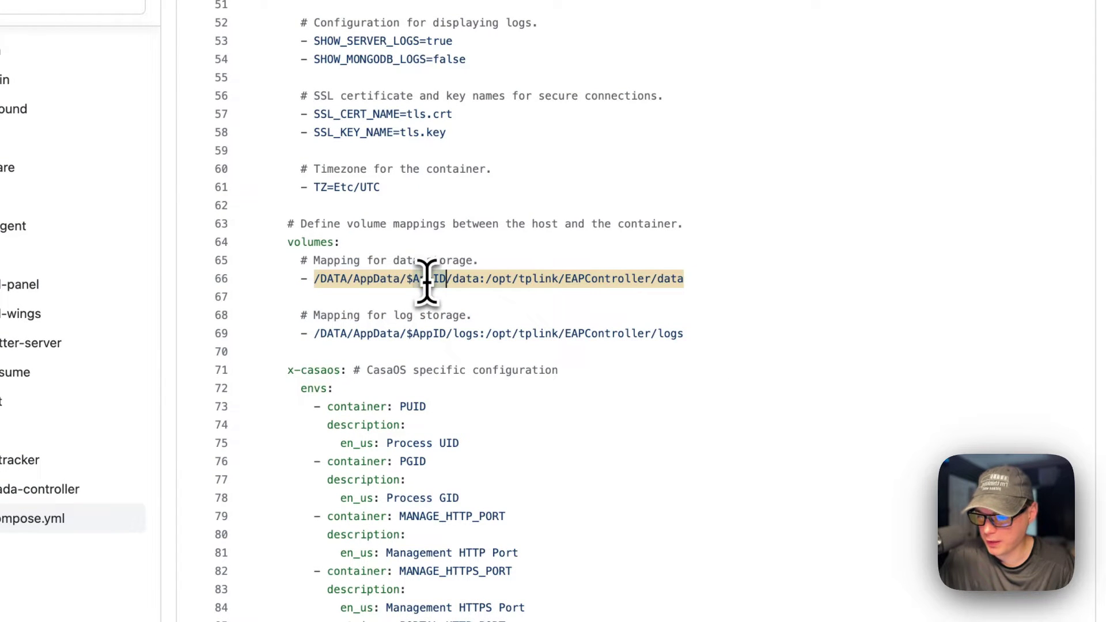
scroll(433, 283, up, 20)
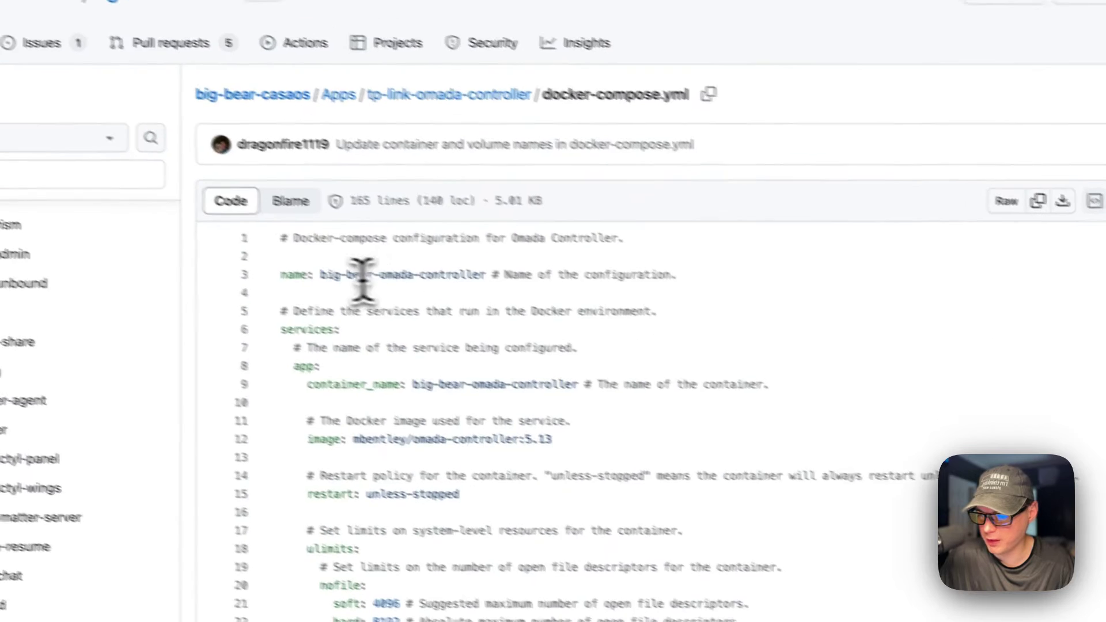
triple_click(357, 279)
scroll(207, 302, down, 10)
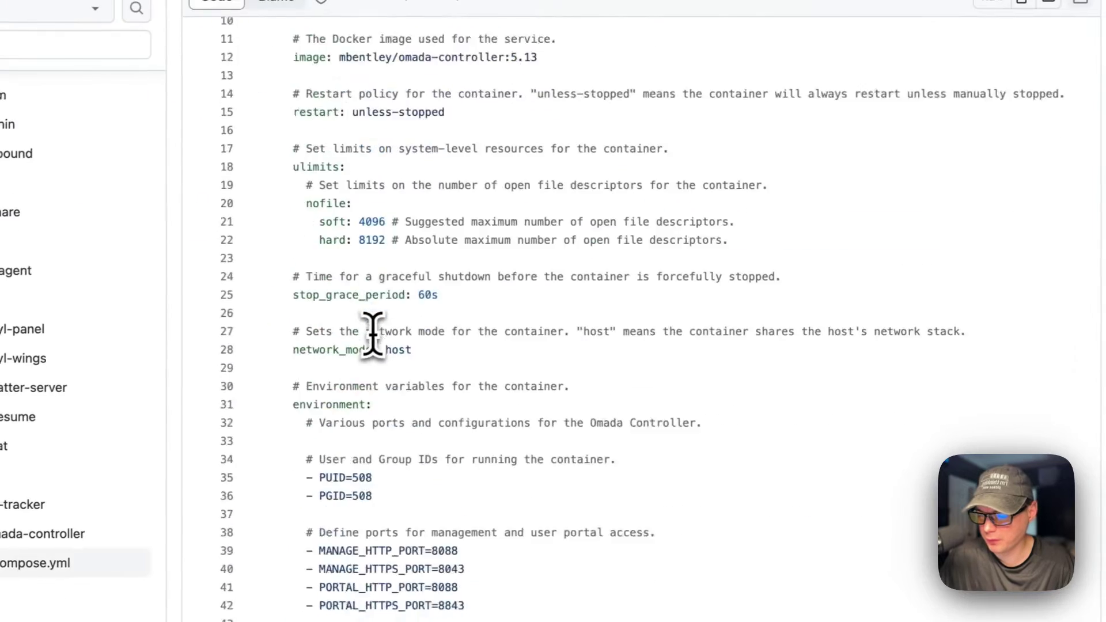
scroll(403, 323, up, 1)
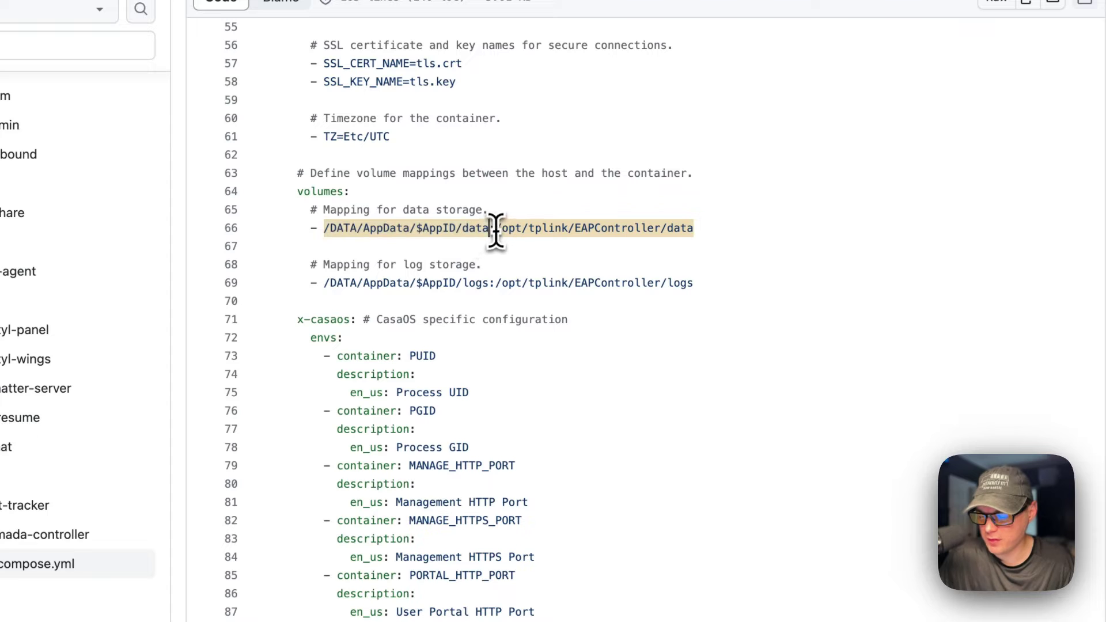
drag(496, 228, 719, 230)
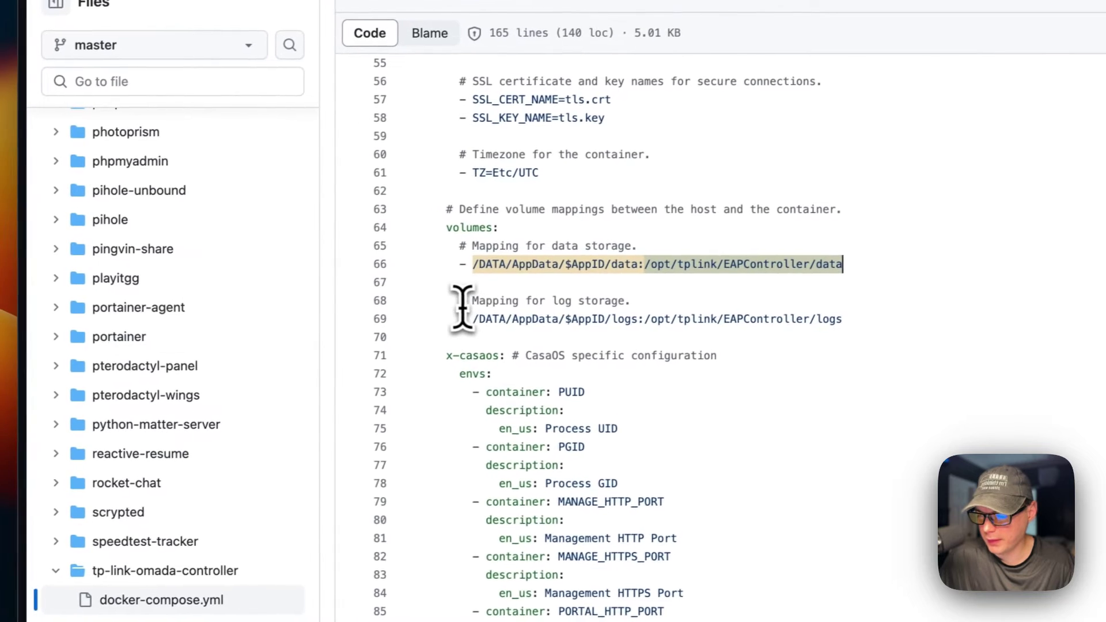
drag(321, 335, 455, 335)
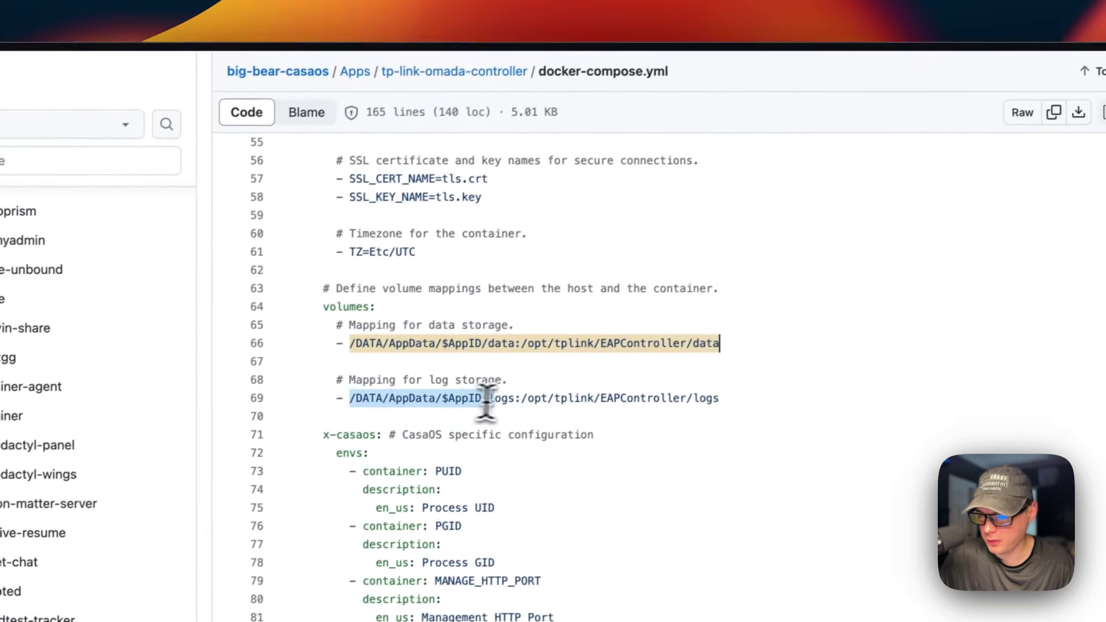
drag(487, 398, 515, 399)
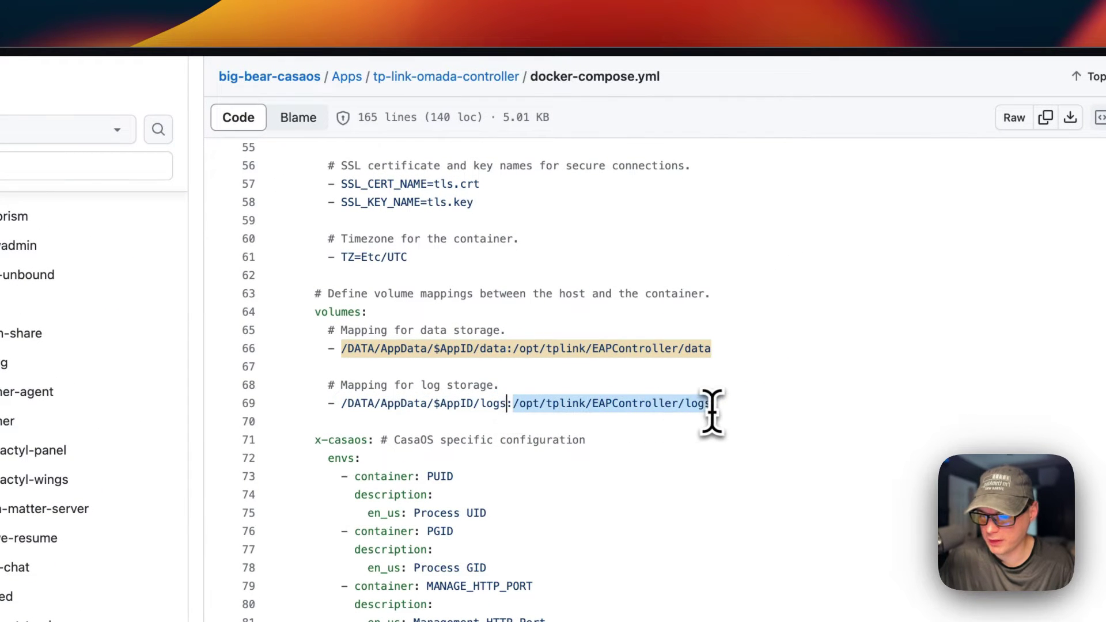
scroll(400, 426, down, 5)
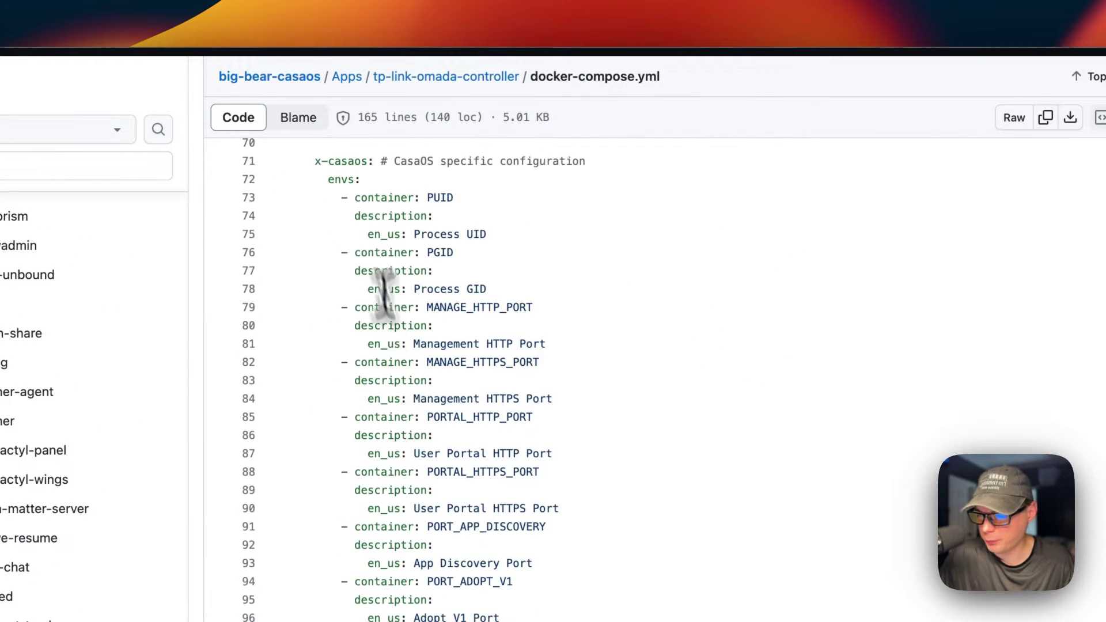
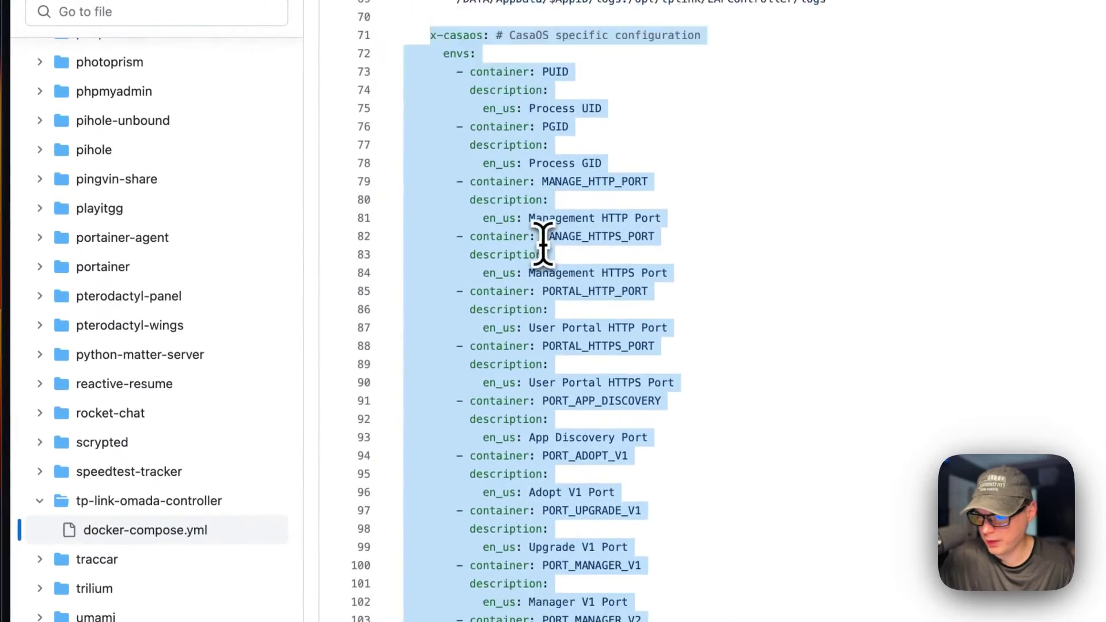
- Highlight the app's CasaOS metadata block down to port_map, and the amd64 architecture entry
scroll(522, 66, down, 10)
scroll(543, 245, down, 2)
scroll(513, 362, down, 5)
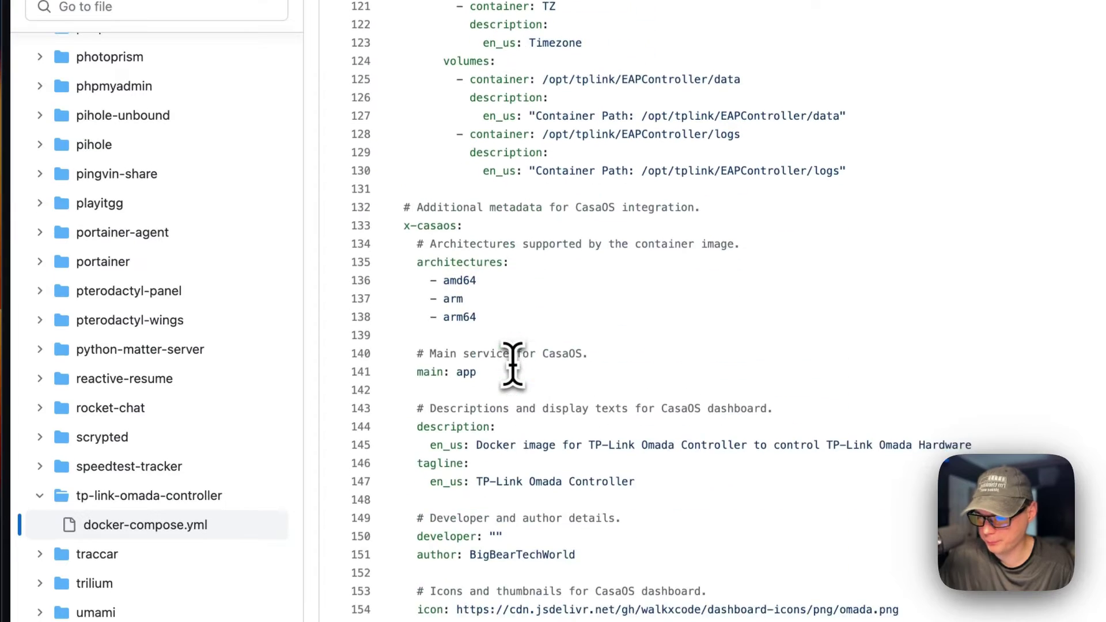
drag(424, 233, 502, 620)
drag(501, 500, 519, 585)
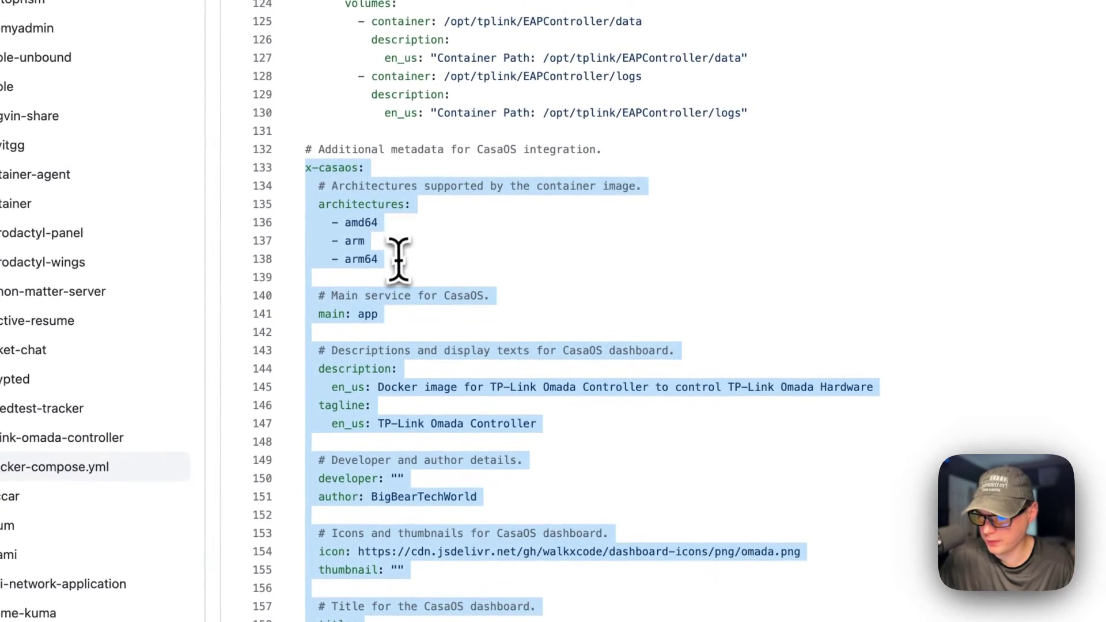
double_click(360, 223)
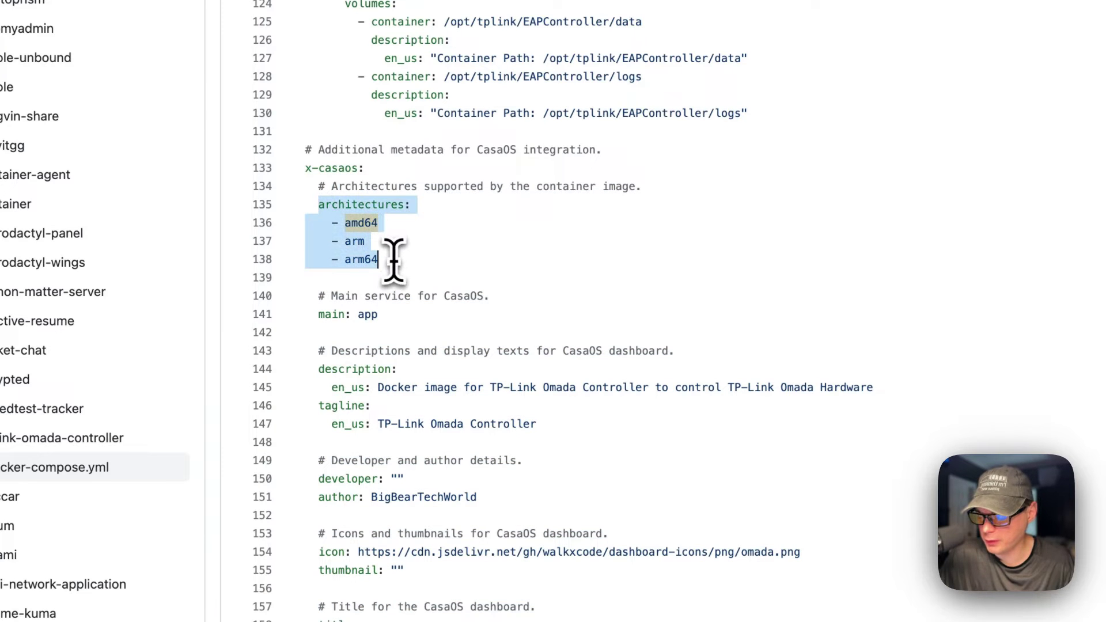
- Highlight the main: app line, the app description line and the tagline entry
scroll(393, 259, up, 20)
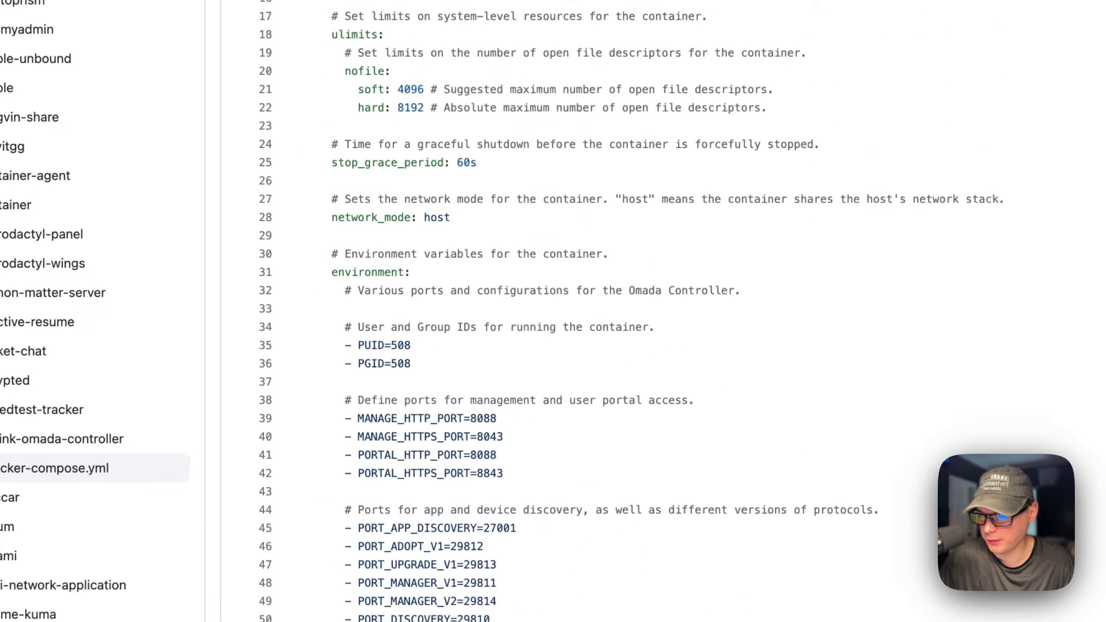
scroll(390, 260, up, 4)
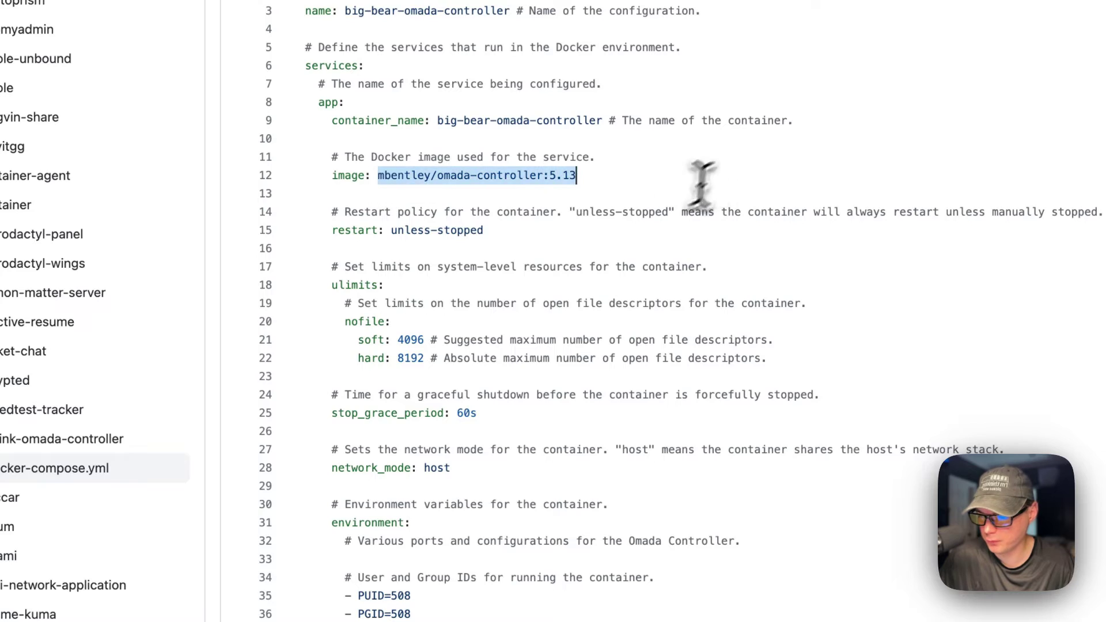
scroll(403, 265, down, 20)
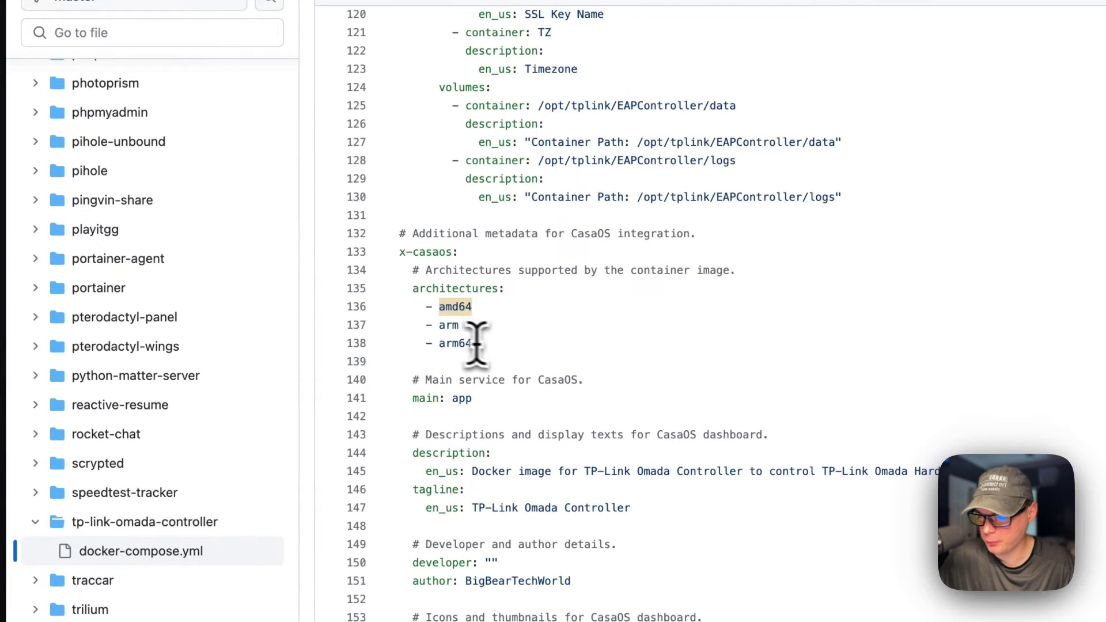
drag(412, 398, 472, 398)
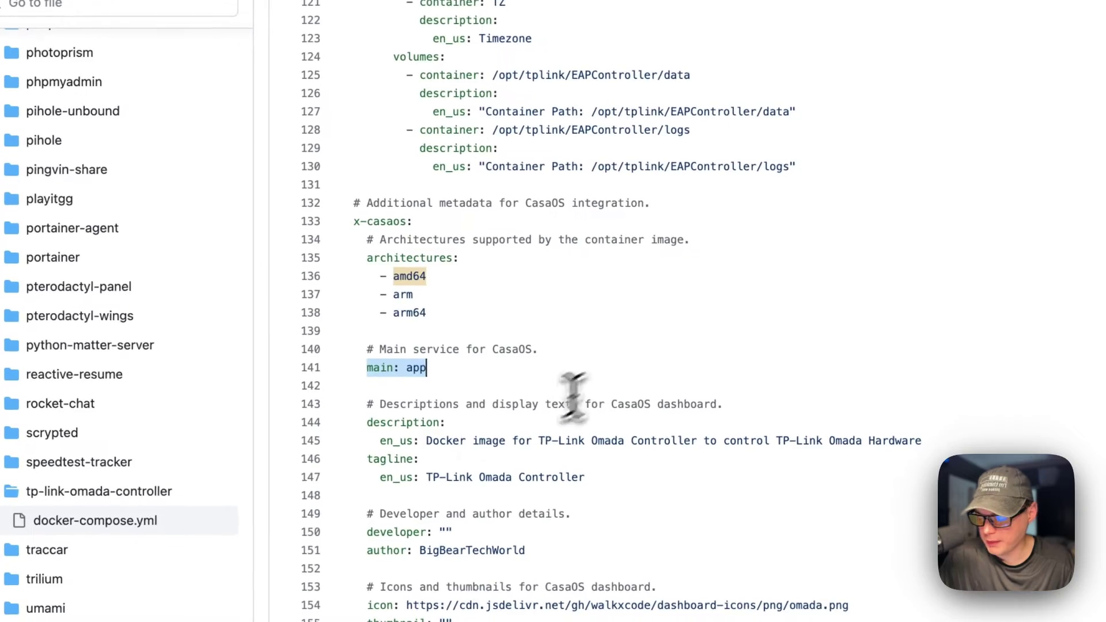
scroll(408, 372, up, 20)
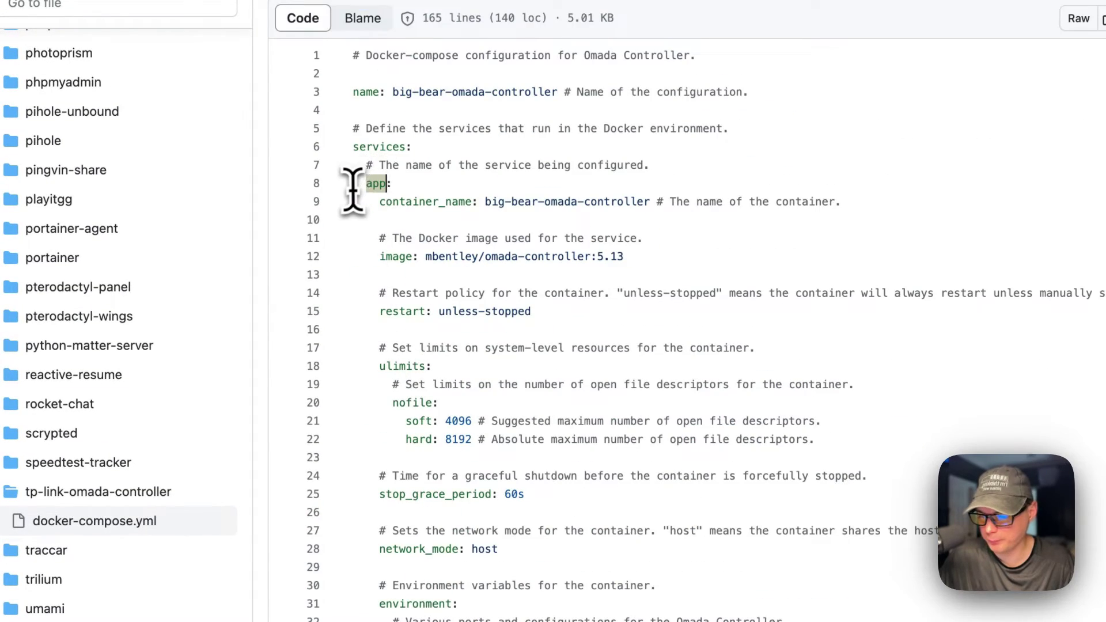
scroll(352, 190, down, 20)
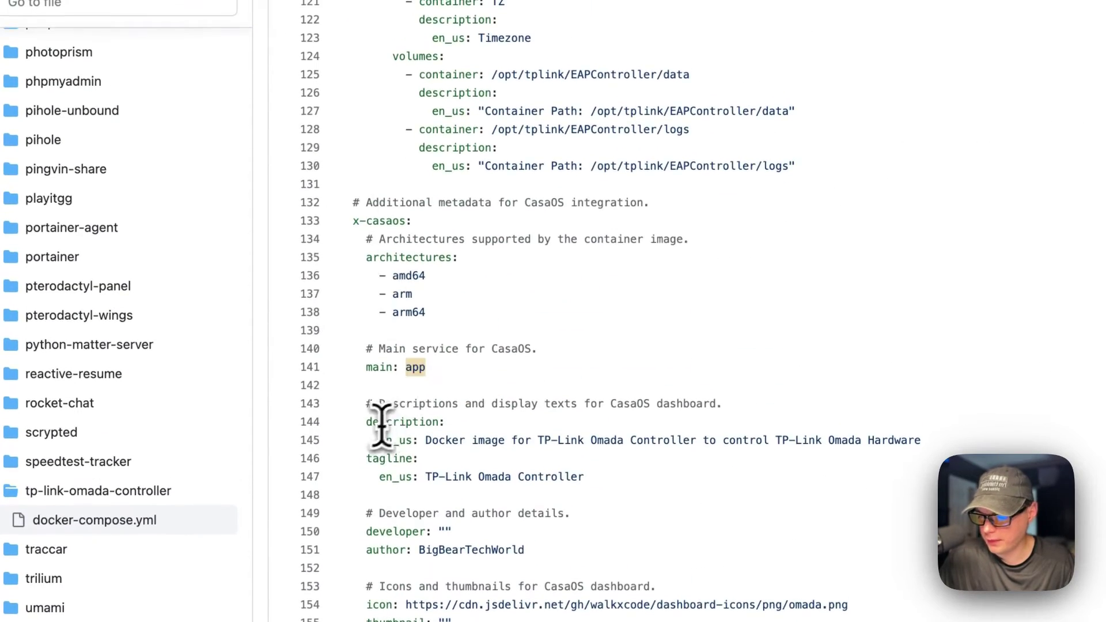
drag(624, 449, 652, 439)
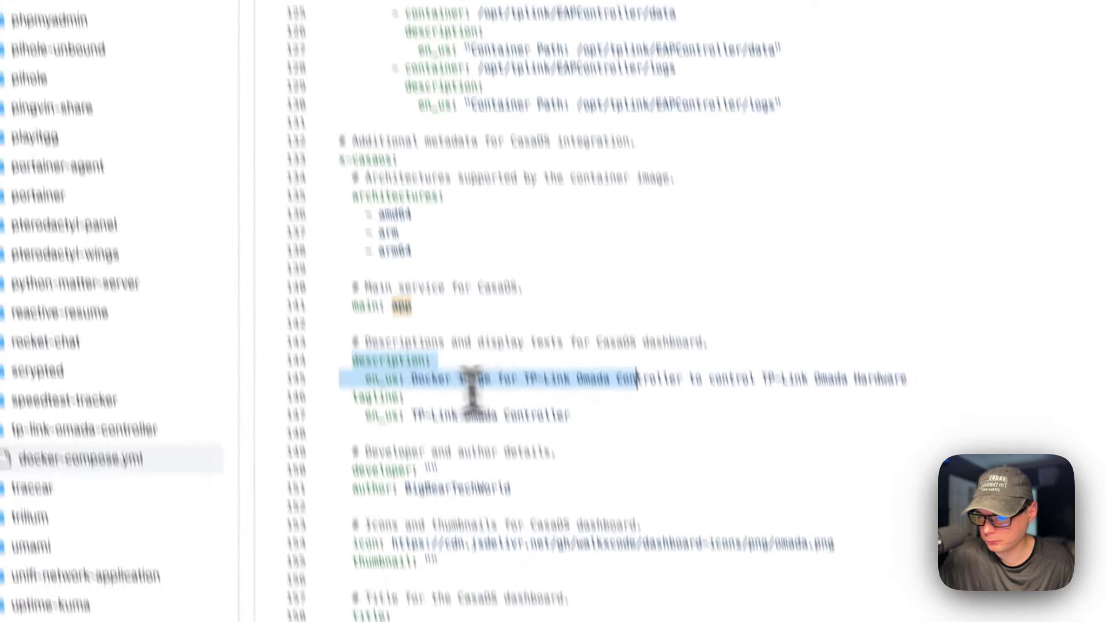
drag(362, 459, 492, 476)
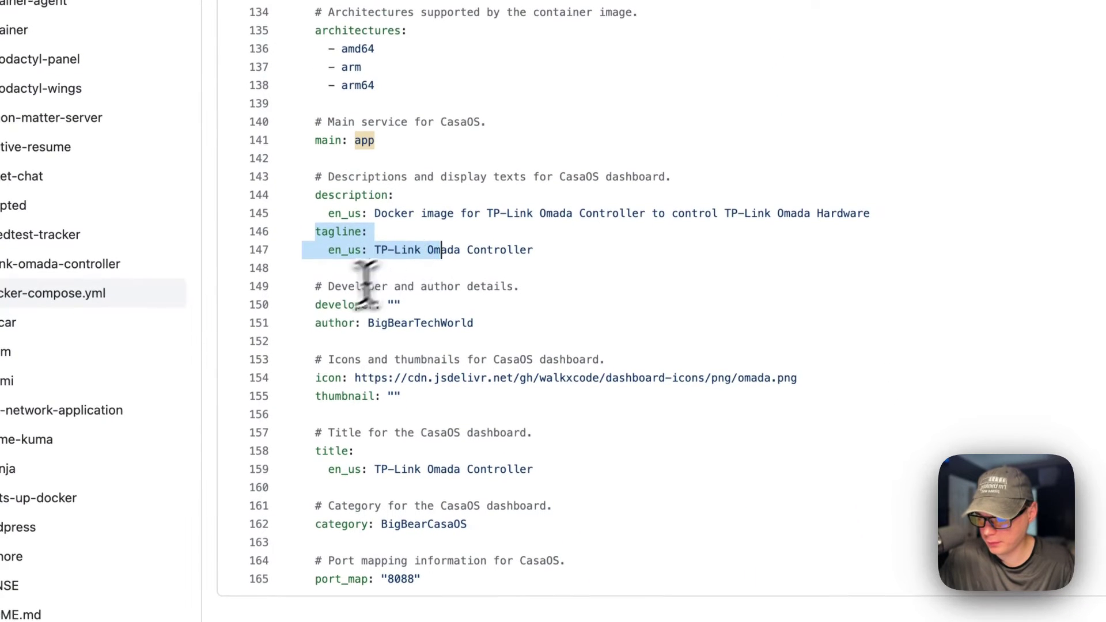
- Highlight the empty developer field and the author, icon URL, title and category lines
drag(314, 305, 476, 306)
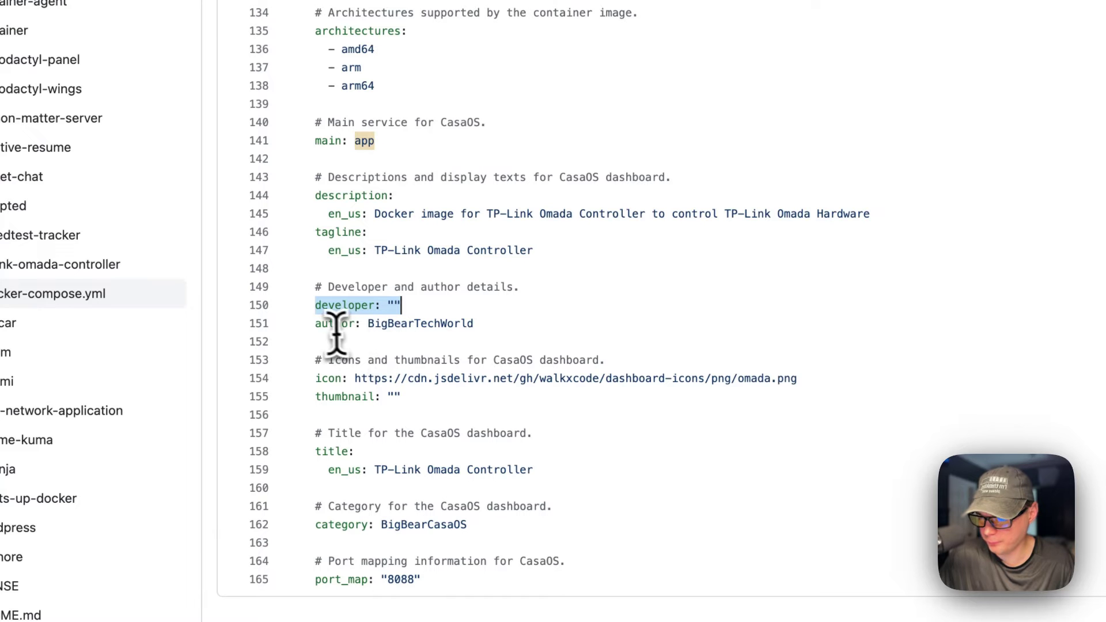
drag(316, 324, 753, 317)
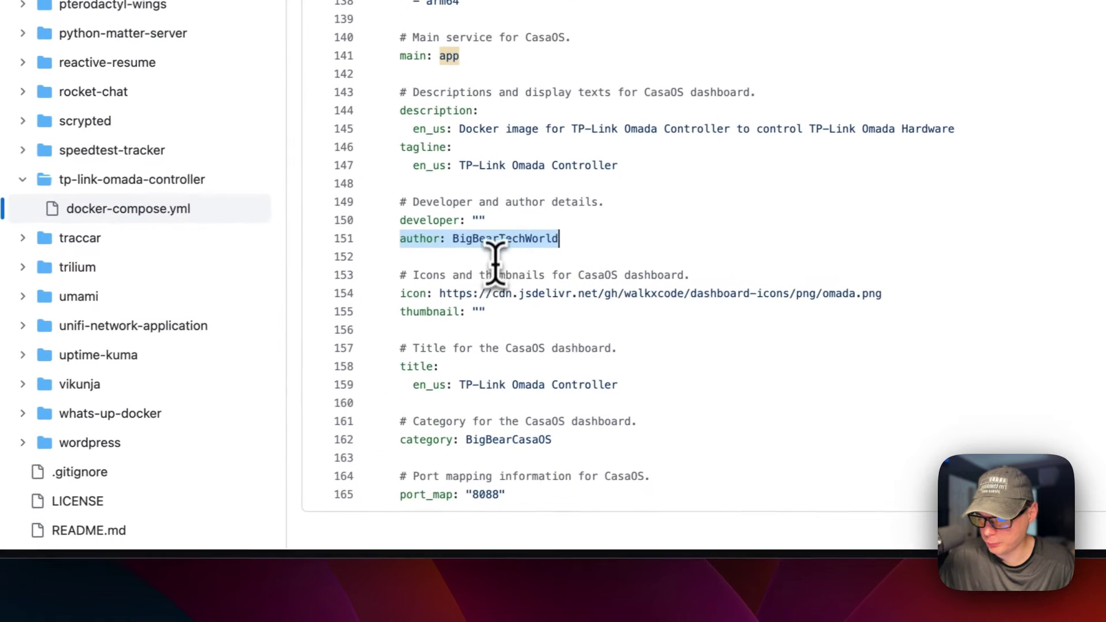
drag(403, 294, 591, 296)
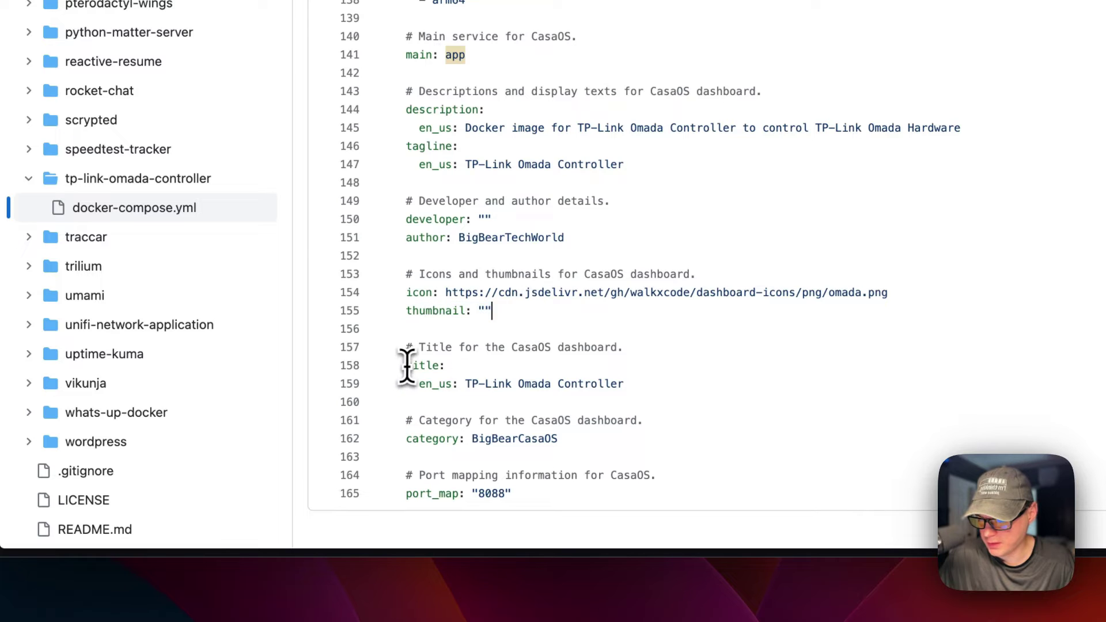
drag(408, 366, 490, 395)
drag(408, 441, 600, 442)
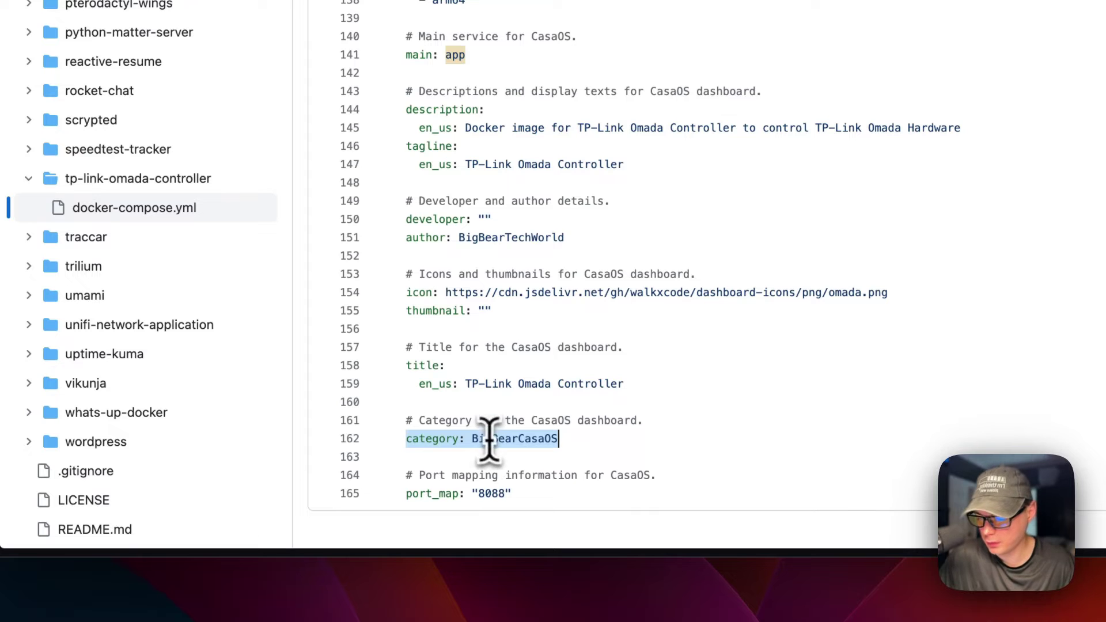
- Highlight the port_map "8088" line and the MANAGE_HTTP_PORT variable
drag(406, 494, 545, 499)
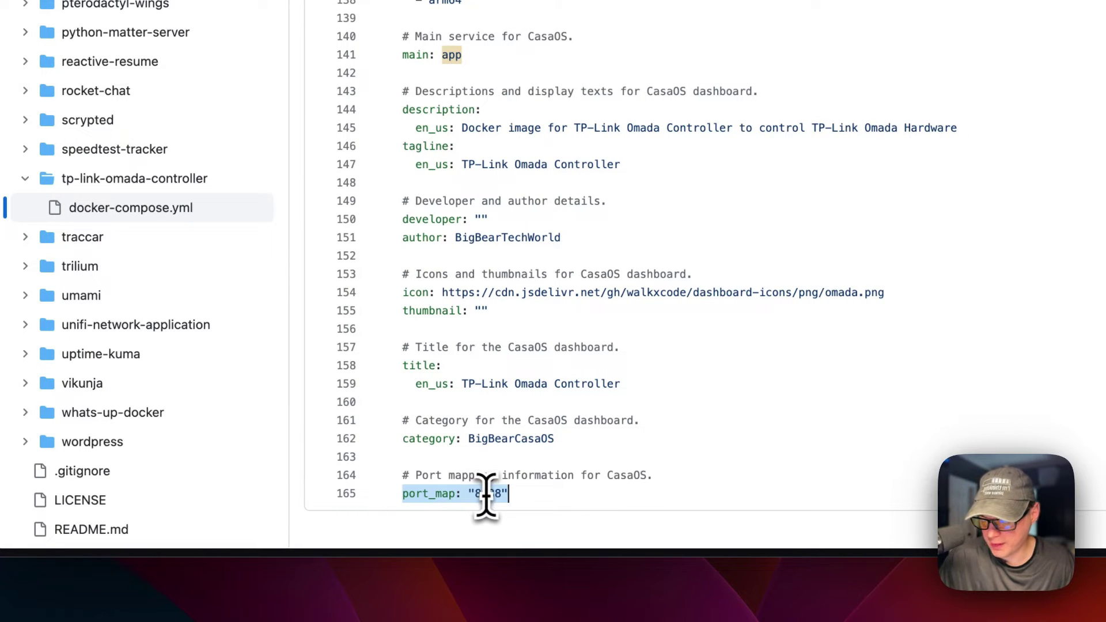
scroll(486, 494, up, 20)
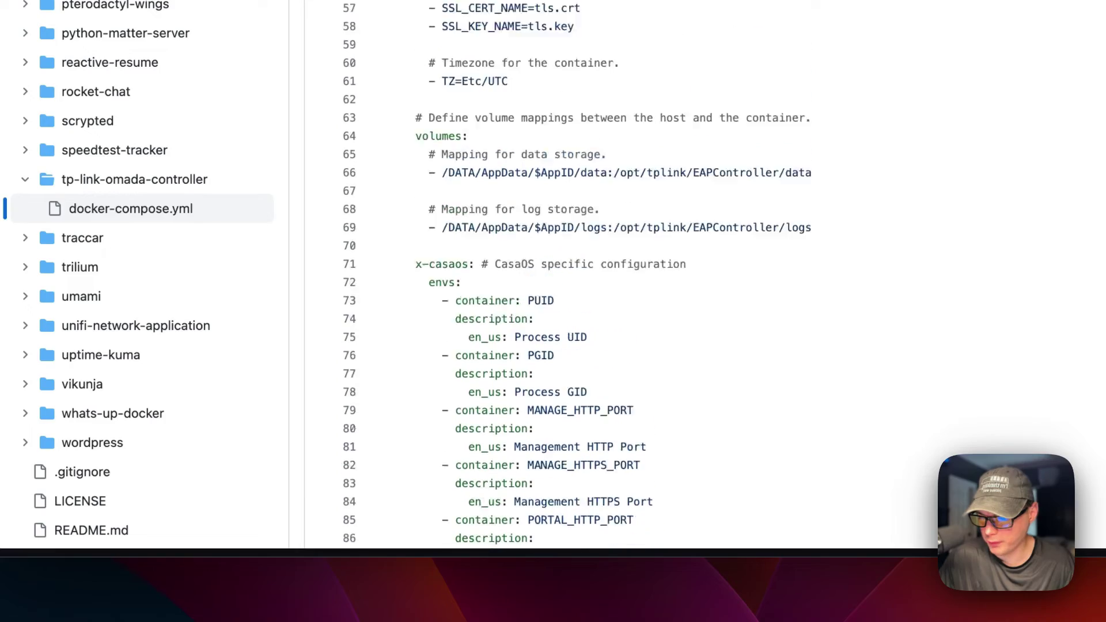
scroll(493, 435, up, 7)
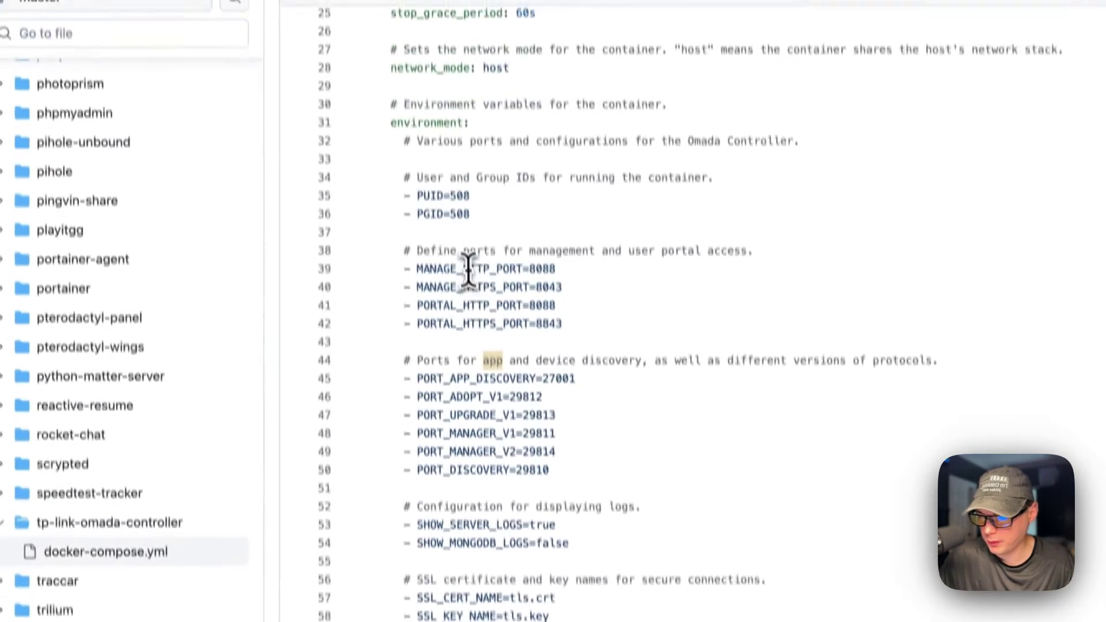
double_click(473, 300)
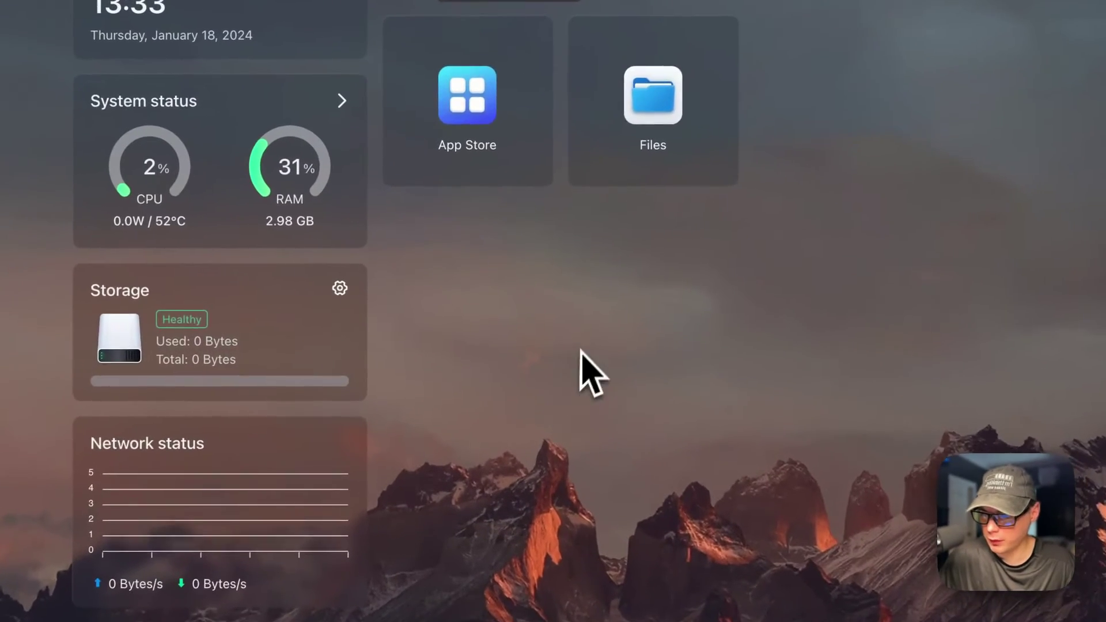
- Search the App Store for the TP-Link Omada Controller card from the BigBearCasaOS source
click(501, 117)
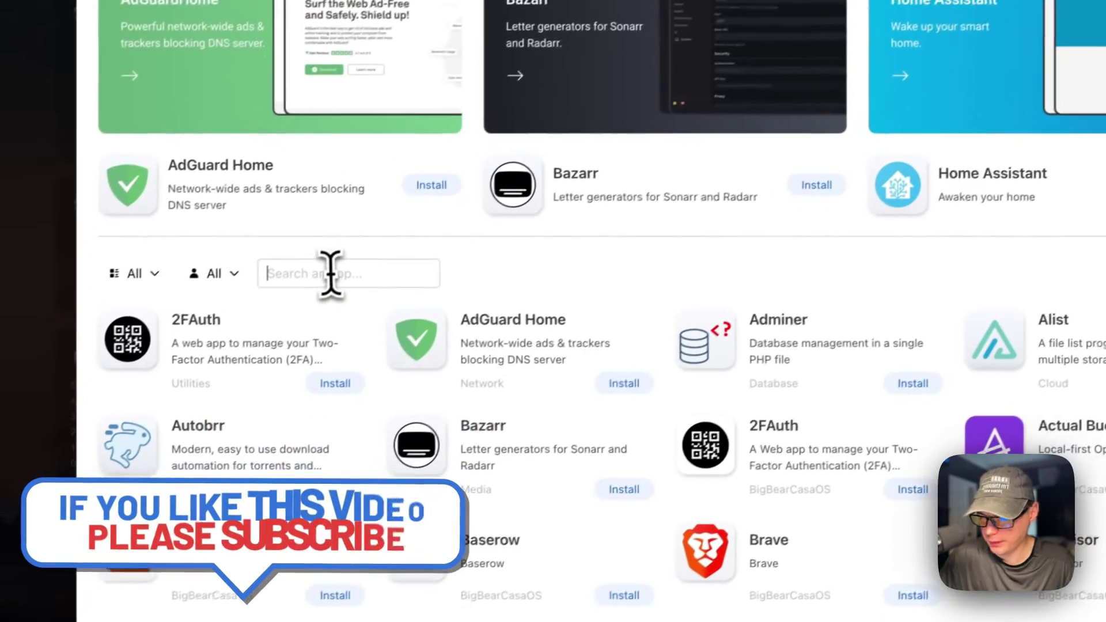
click(213, 489)
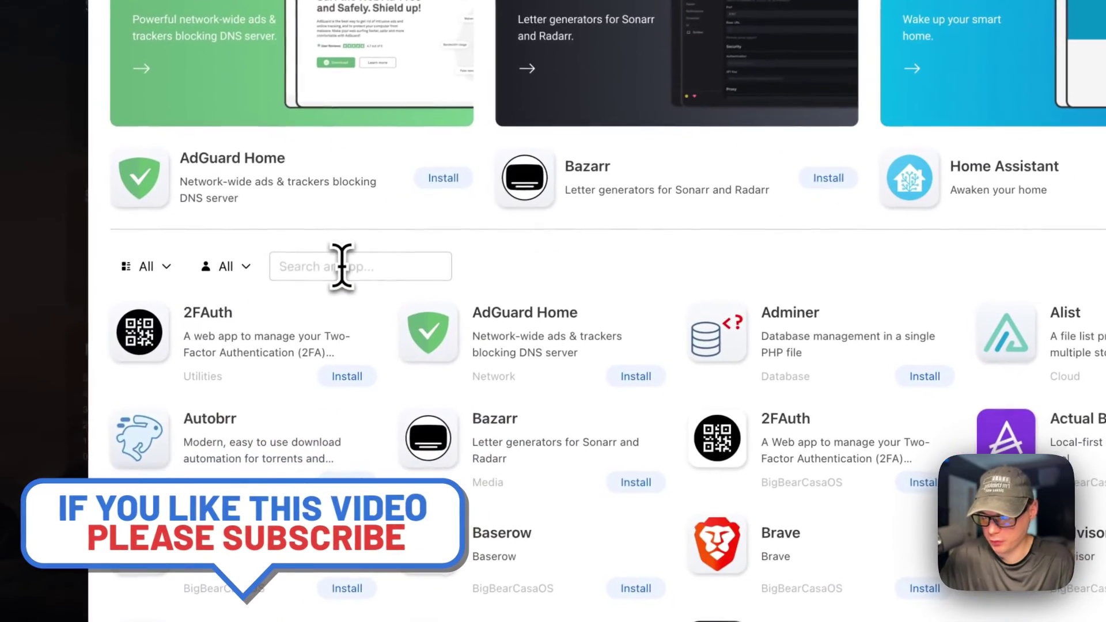
text(top)
key(BackSpace)
key(BackSpace)
text(p)
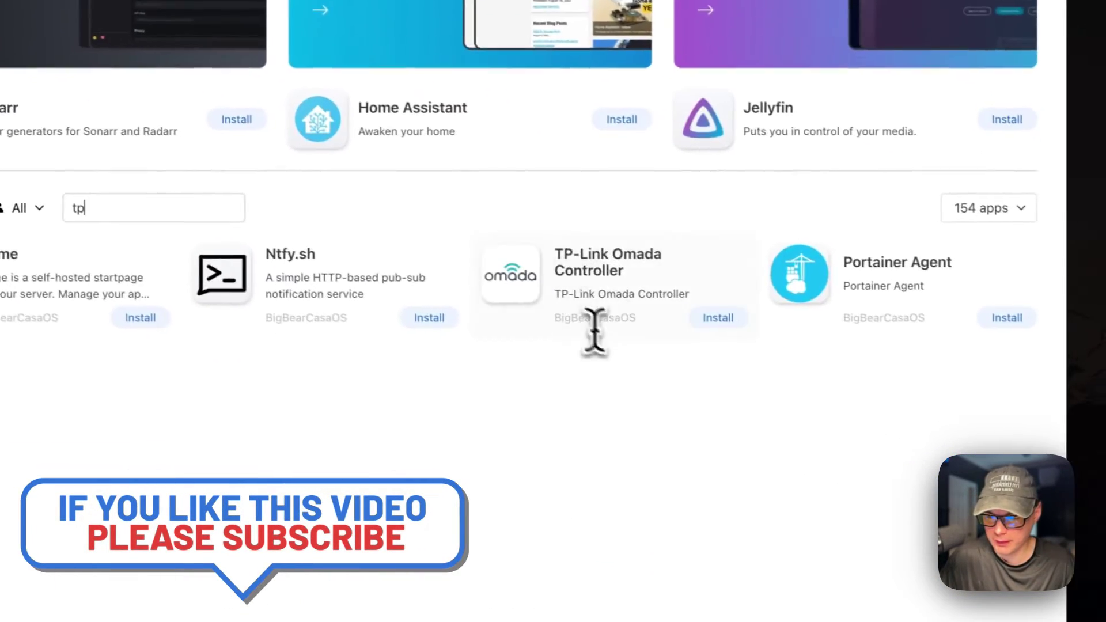
drag(767, 376, 839, 384)
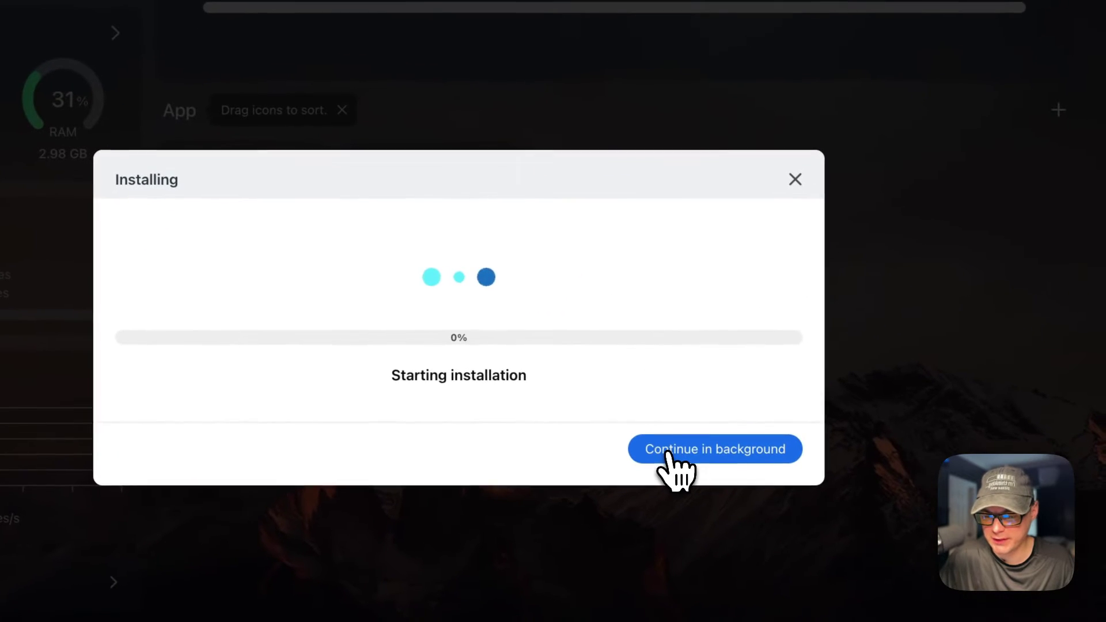
- Let the Omada installation run in the background, then reload the dashboard to see its tile
click(672, 467)
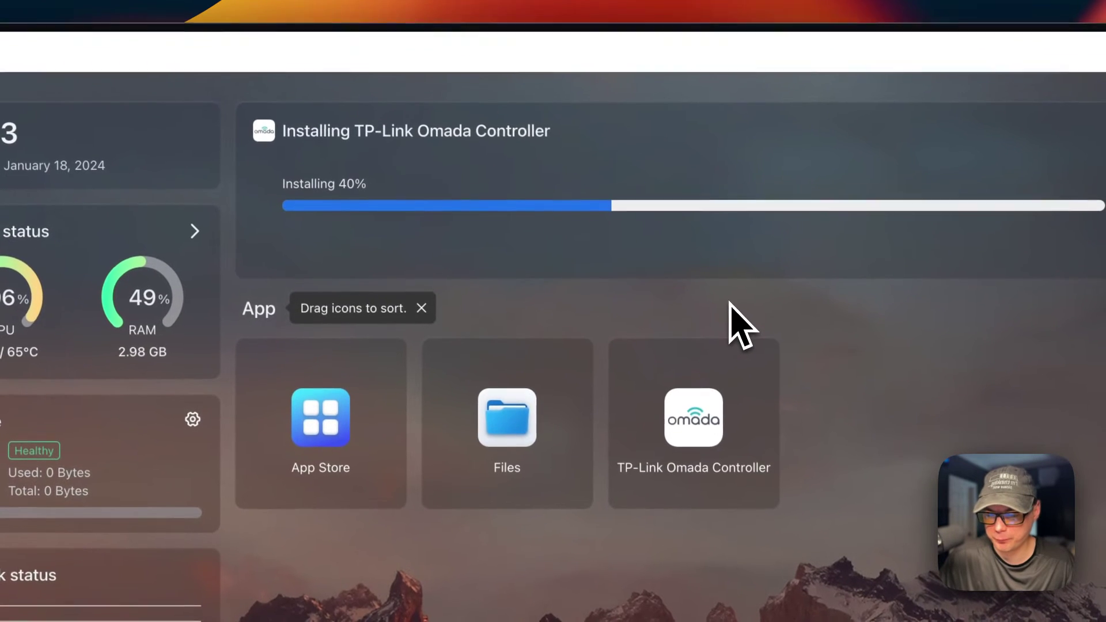
mouse_move(751, 369)
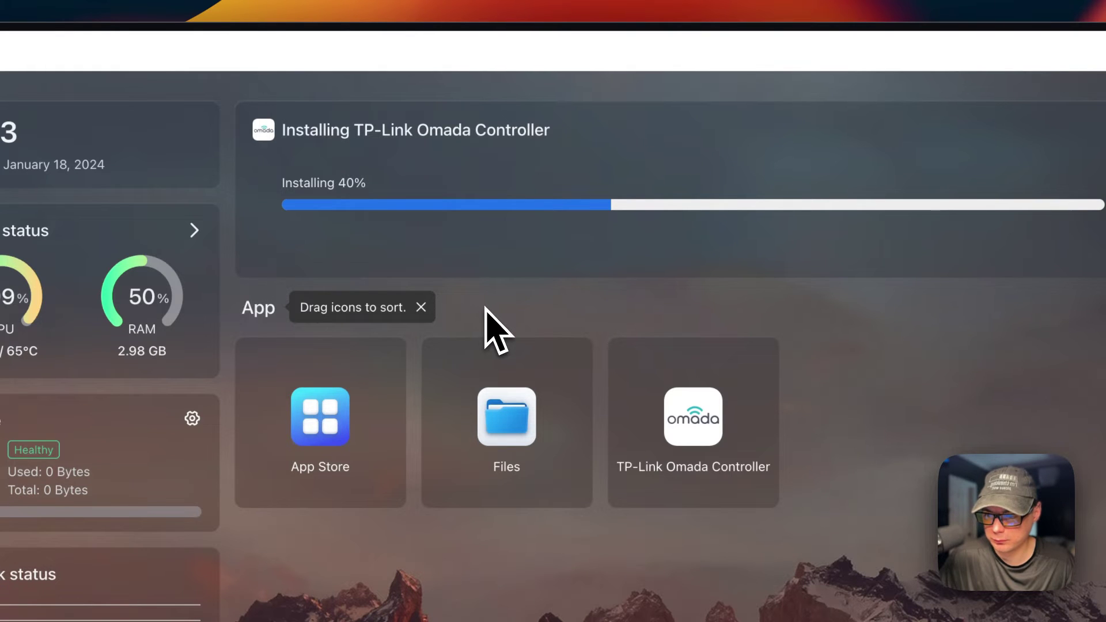
key(super+r)
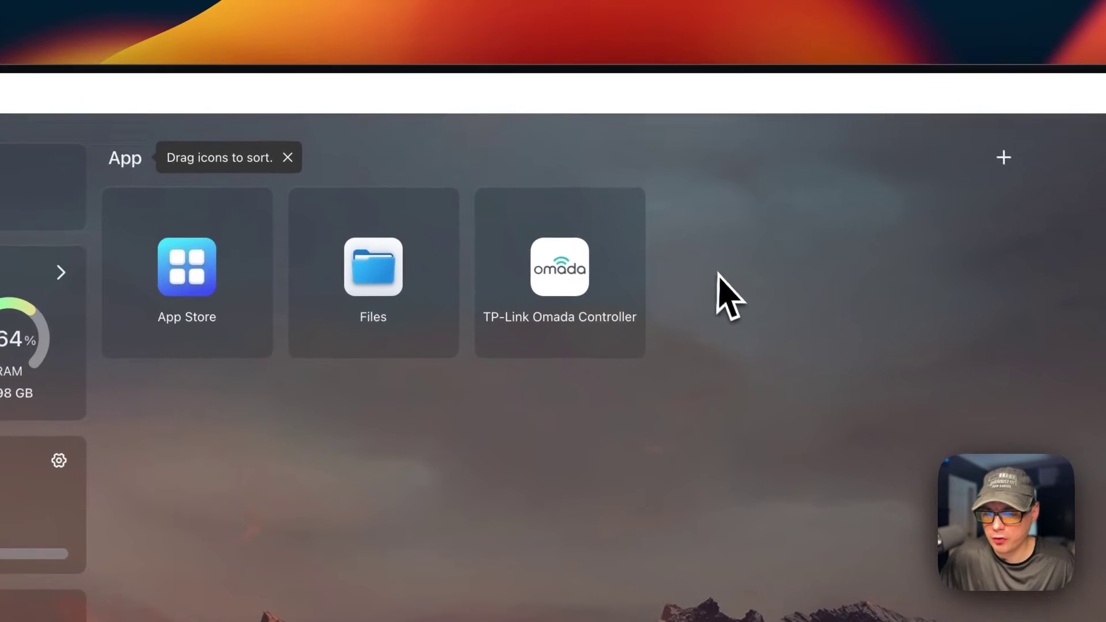
- Save 'Testing' as the Omada Controller's Tips note and reopen Tips to confirm it stuck
click(628, 212)
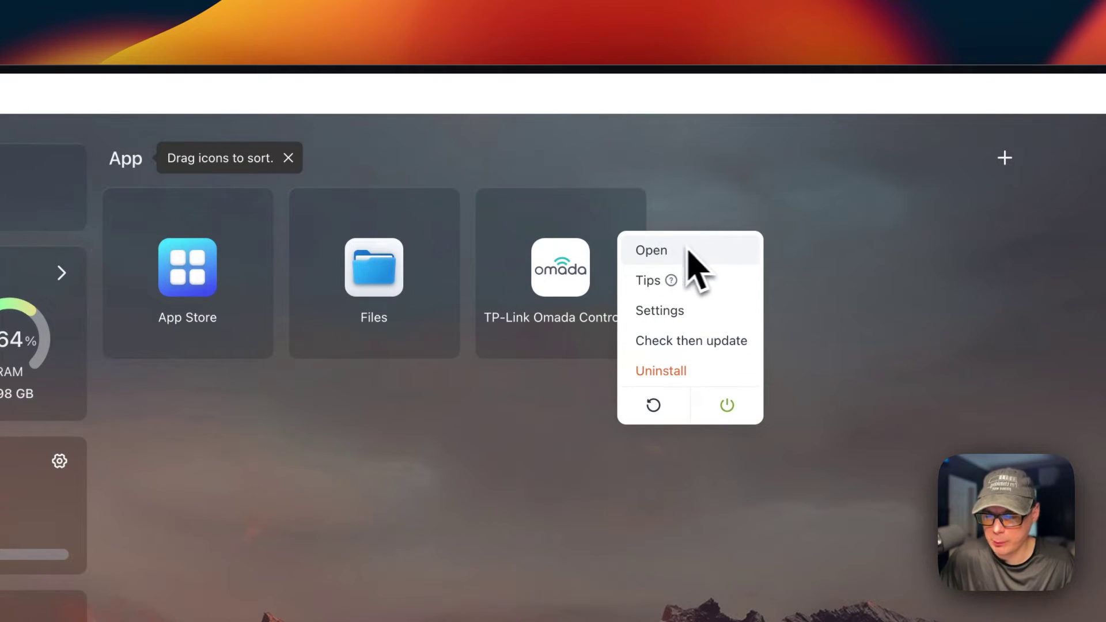
click(647, 280)
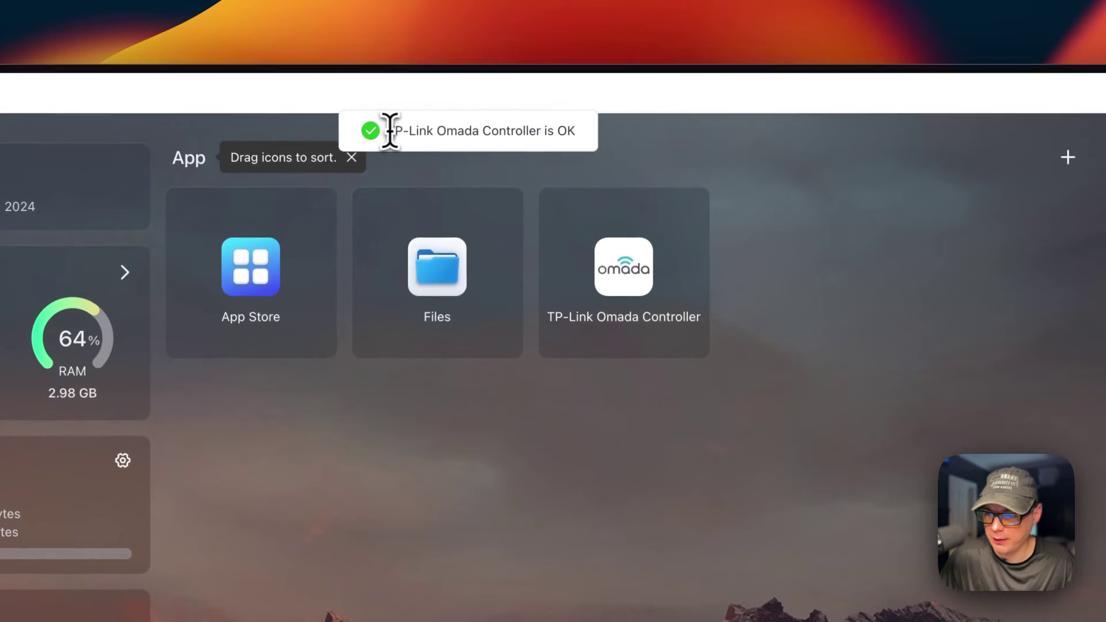
drag(391, 131, 517, 133)
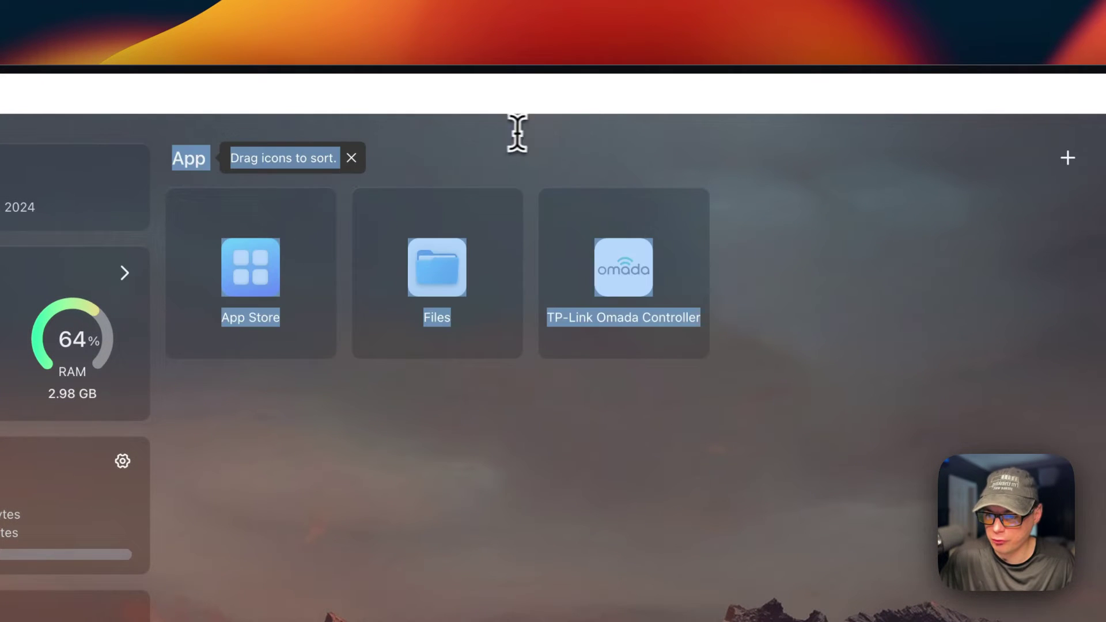
click(672, 226)
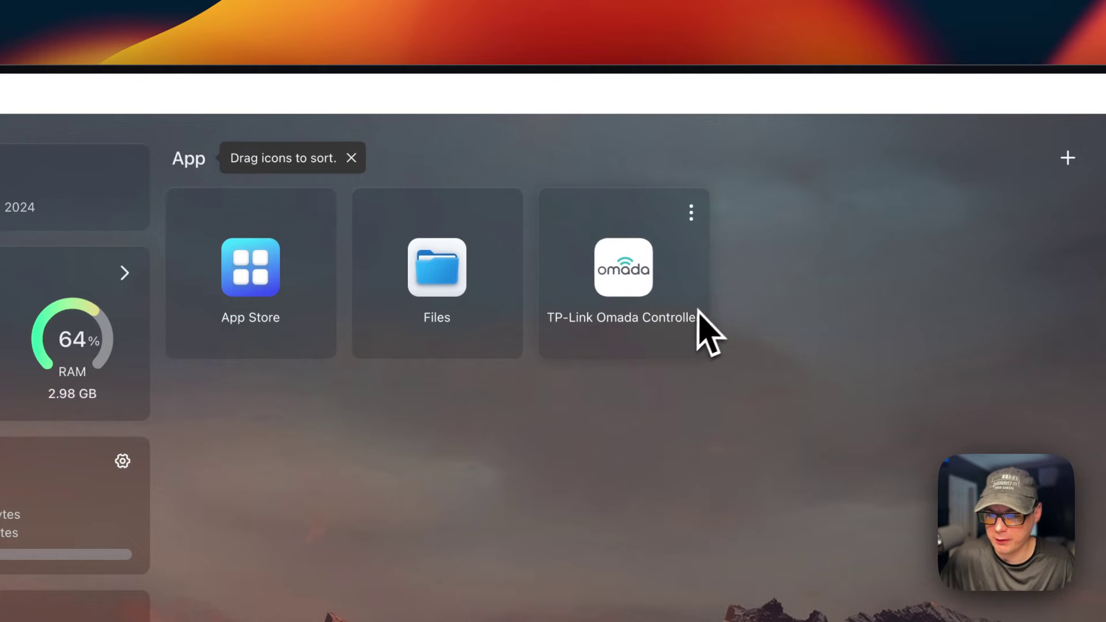
click(693, 215)
click(708, 281)
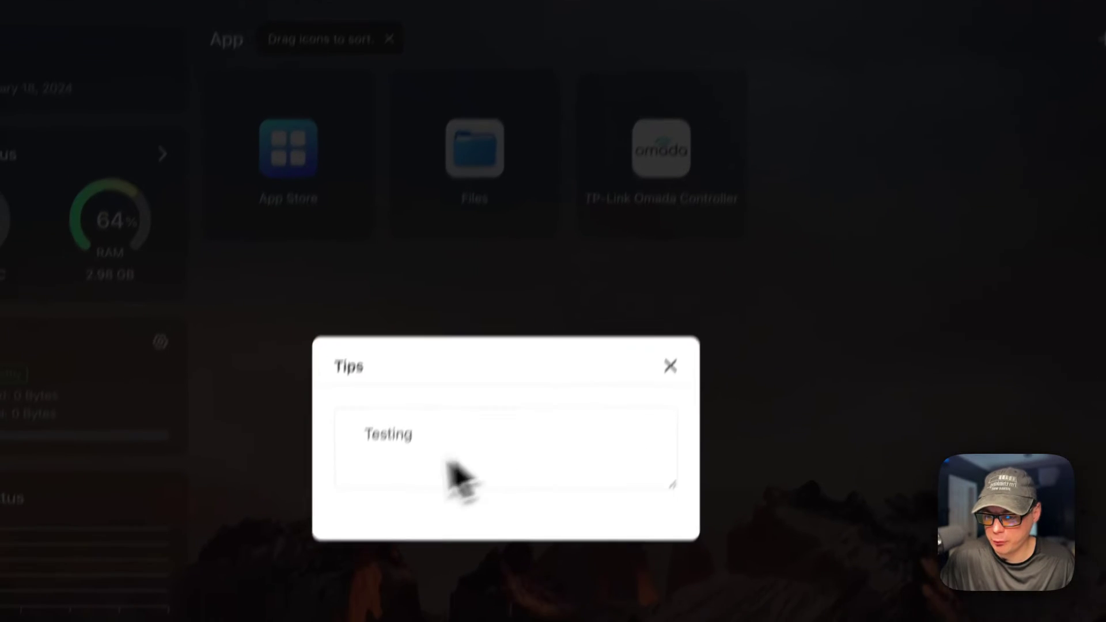
- Close the tips and review the Omada Controller container settings' environment variables
click(687, 314)
click(751, 39)
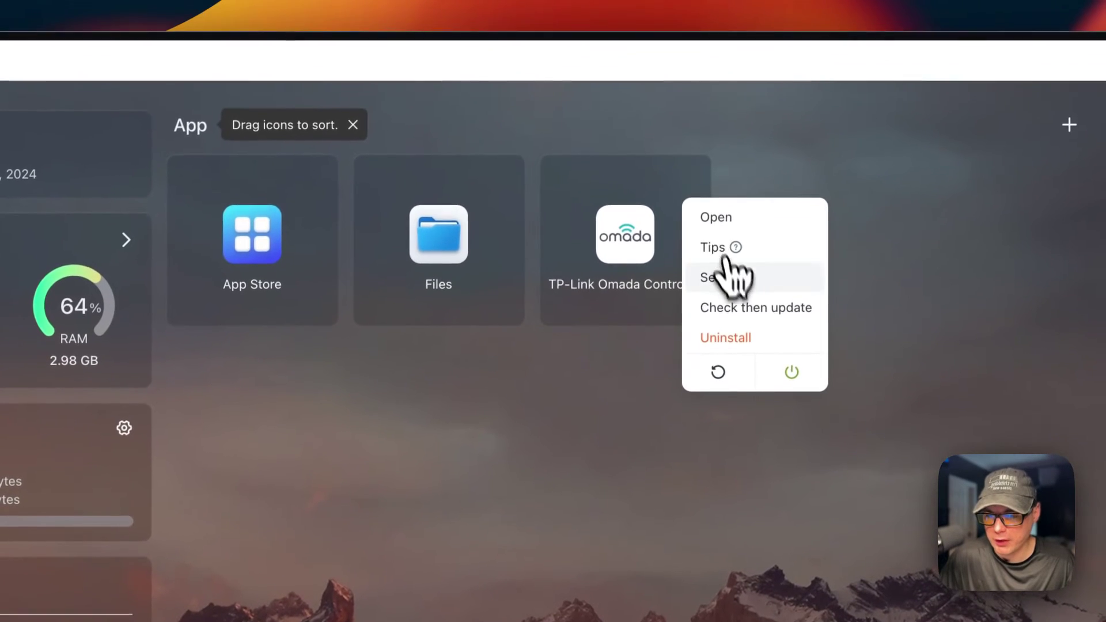
click(725, 271)
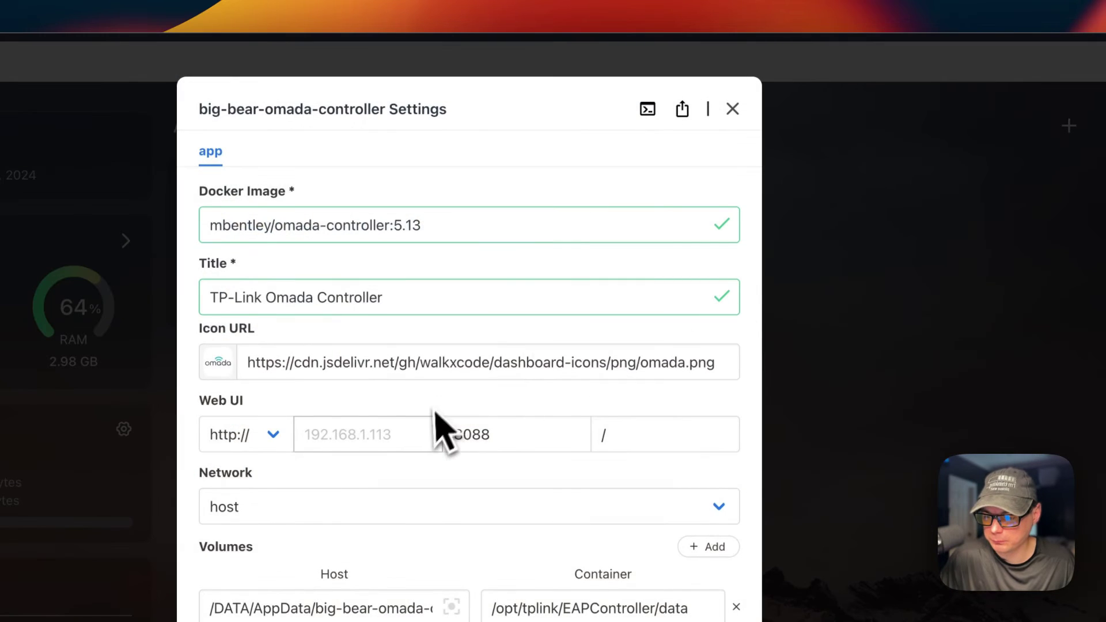
scroll(443, 436, down, 15)
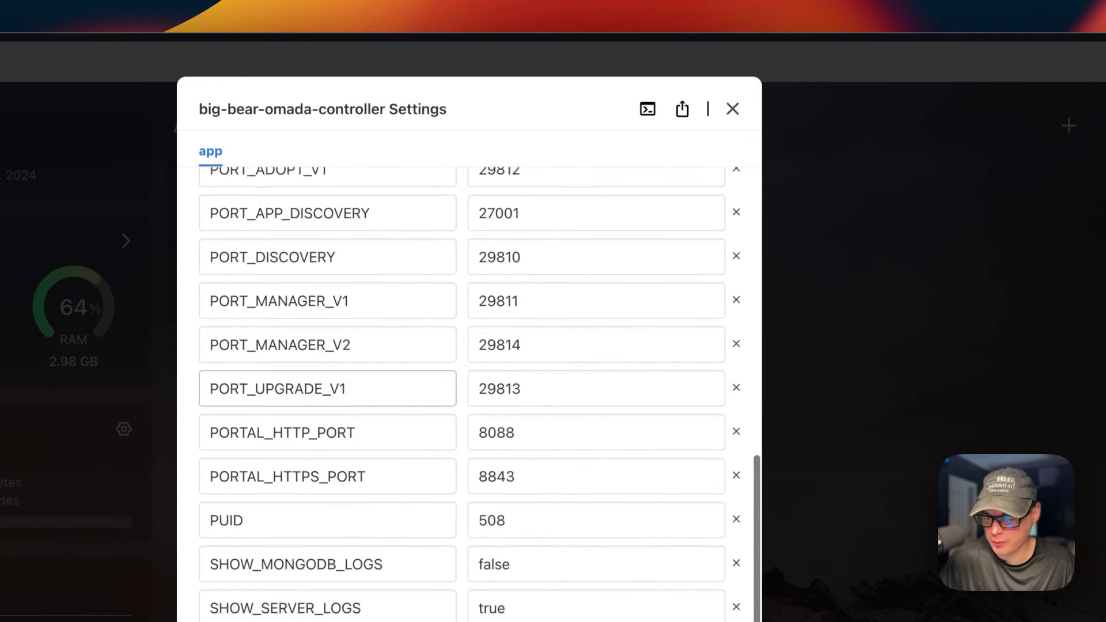
scroll(432, 440, down, 5)
scroll(435, 440, up, 8)
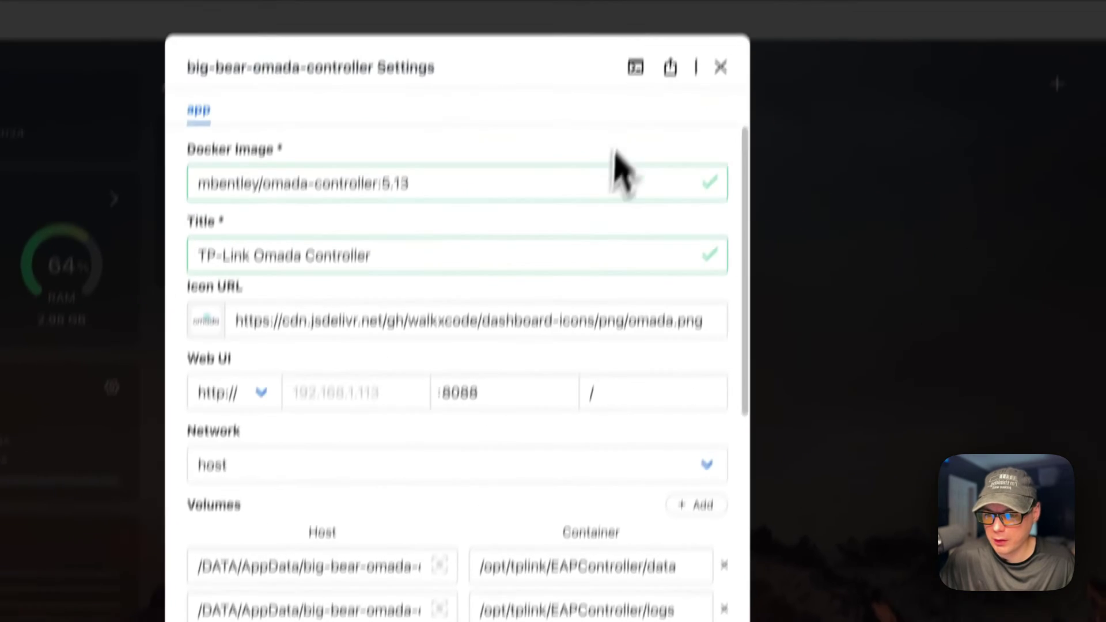
- Run ls in the container's terminal, view its logs, then close the settings
click(634, 77)
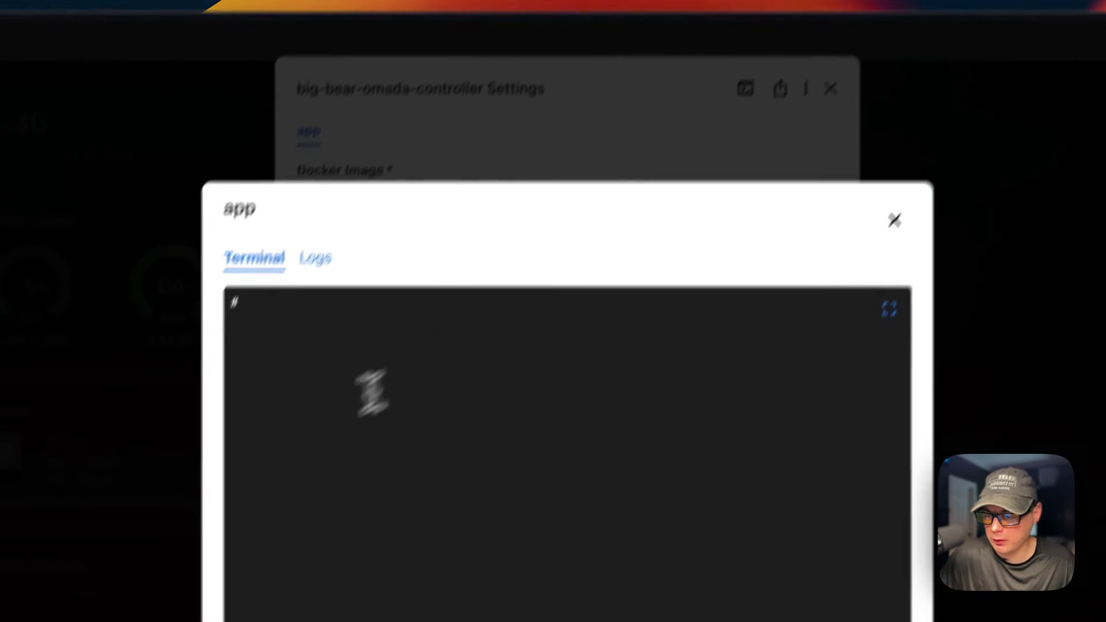
text(;l)
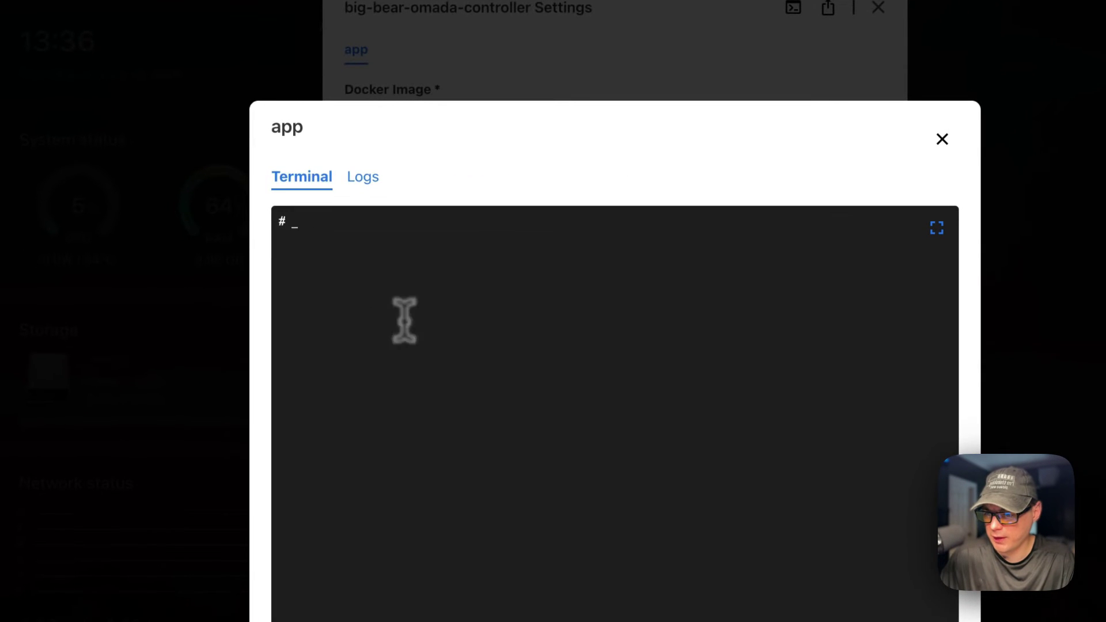
text(s)
key(Return)
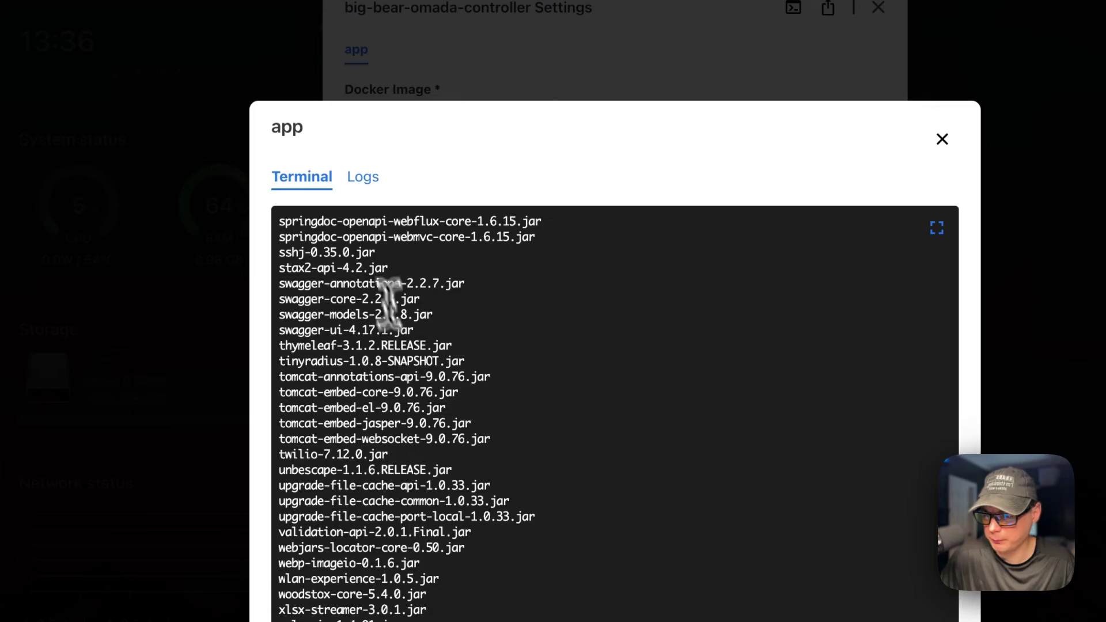
click(360, 177)
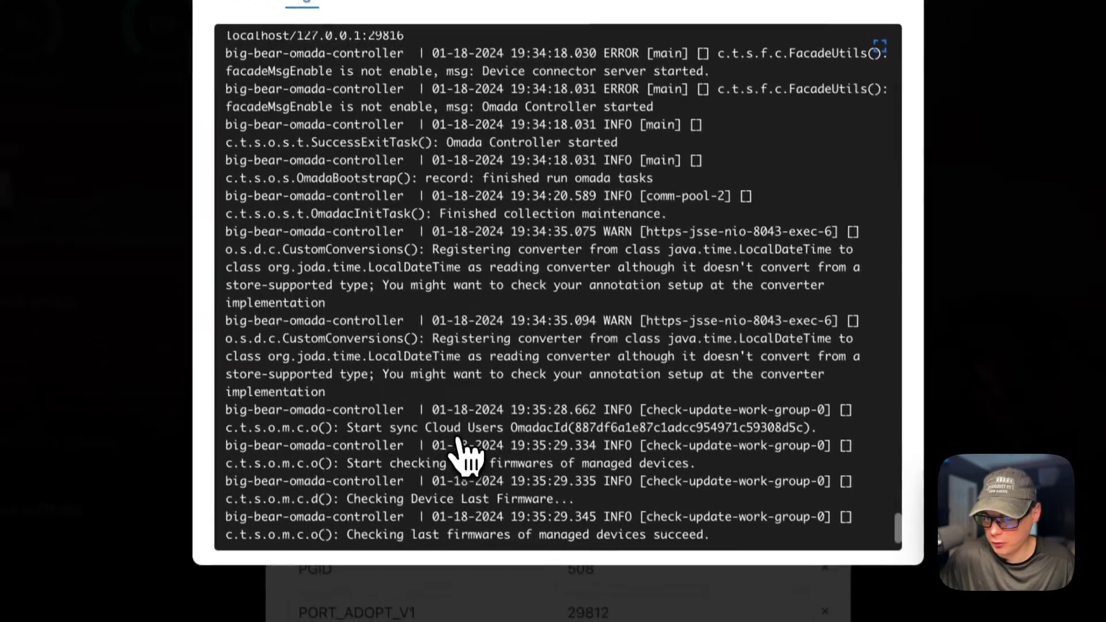
scroll(533, 611, up, 5)
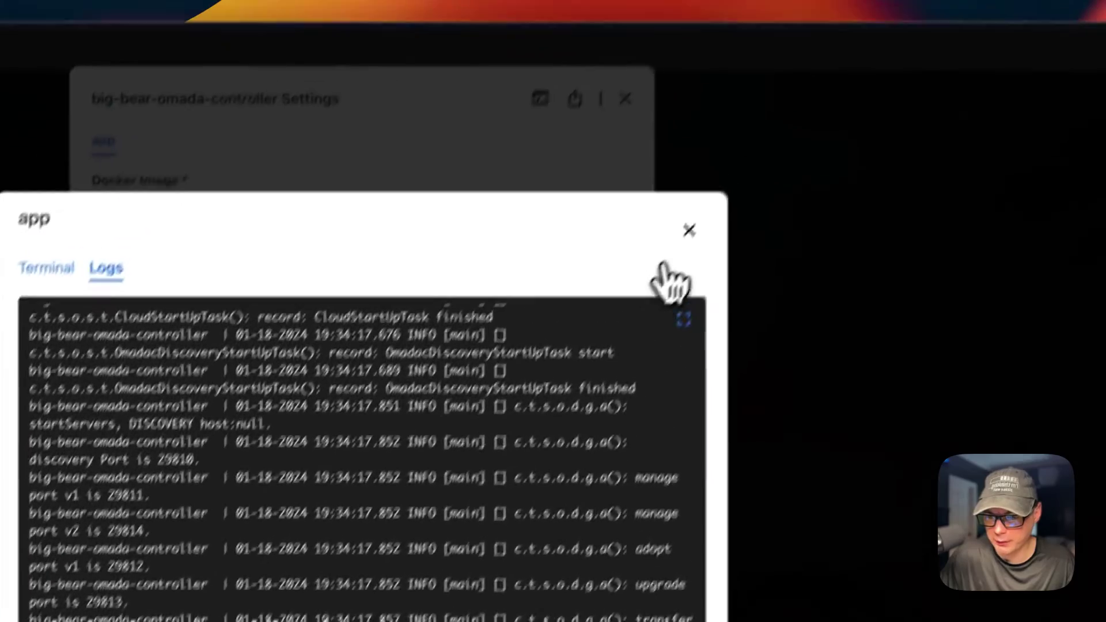
click(686, 233)
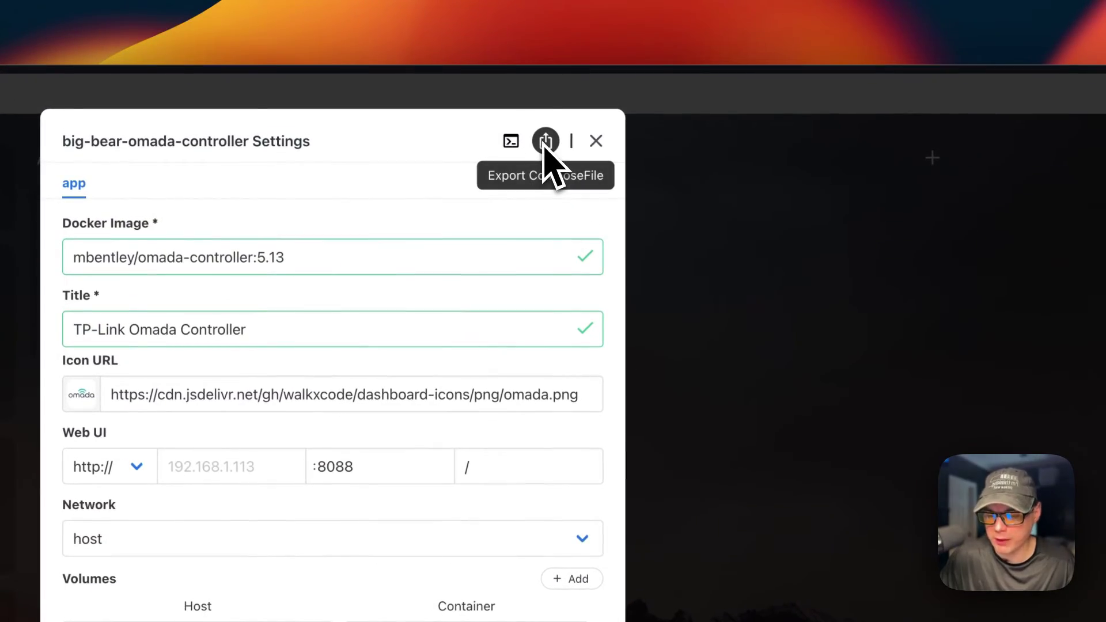
click(597, 141)
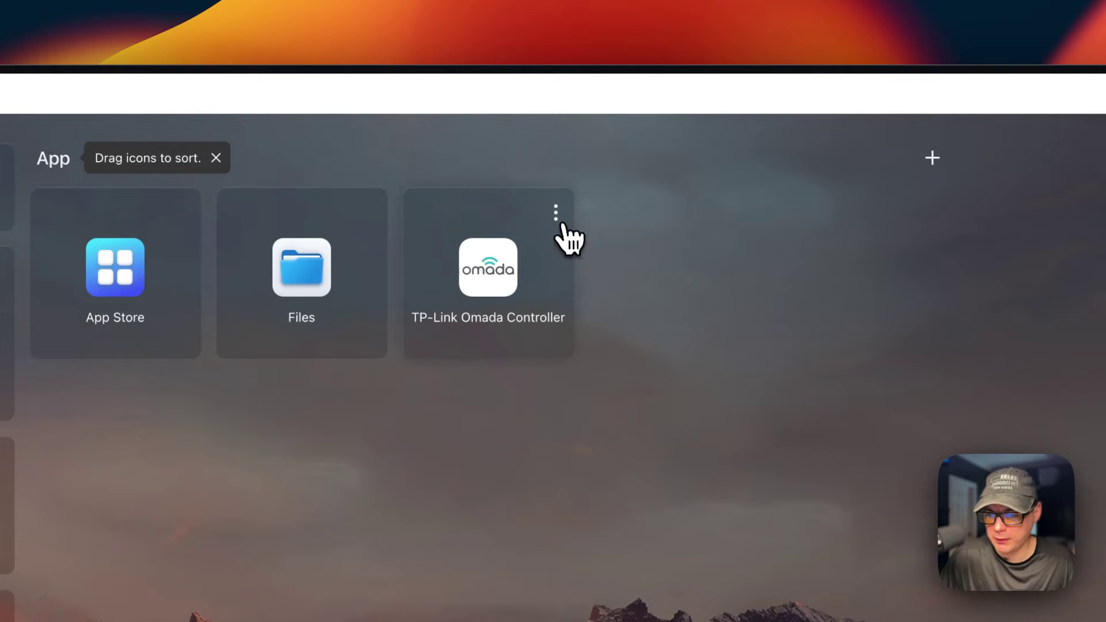
- Check the Omada Controller app for updates, confirming it is up to date
click(557, 214)
click(588, 341)
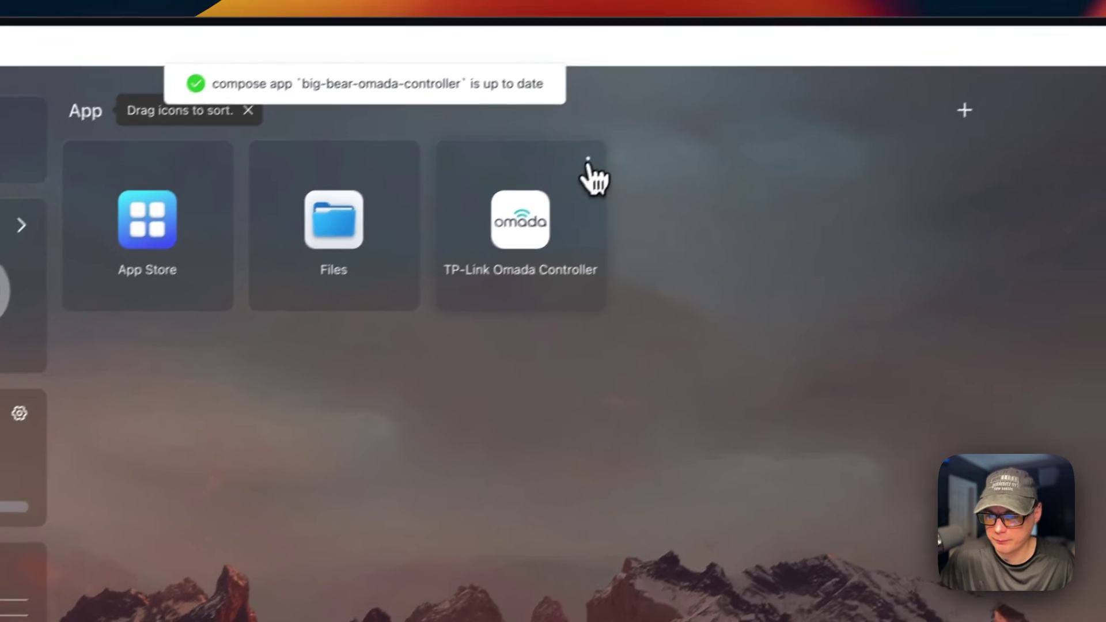
click(651, 124)
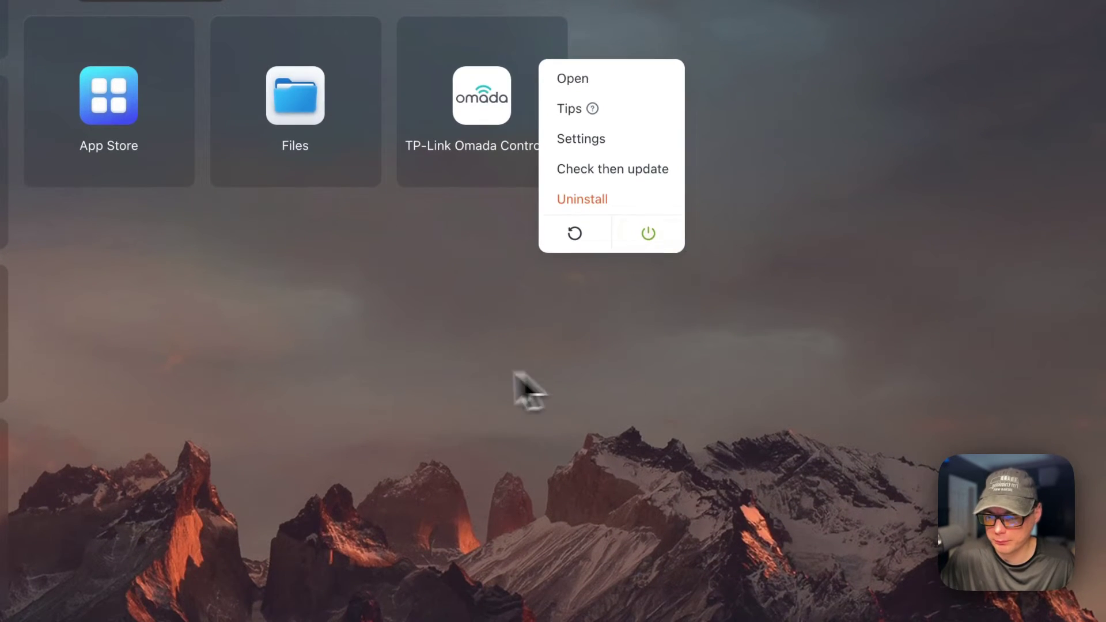
click(444, 371)
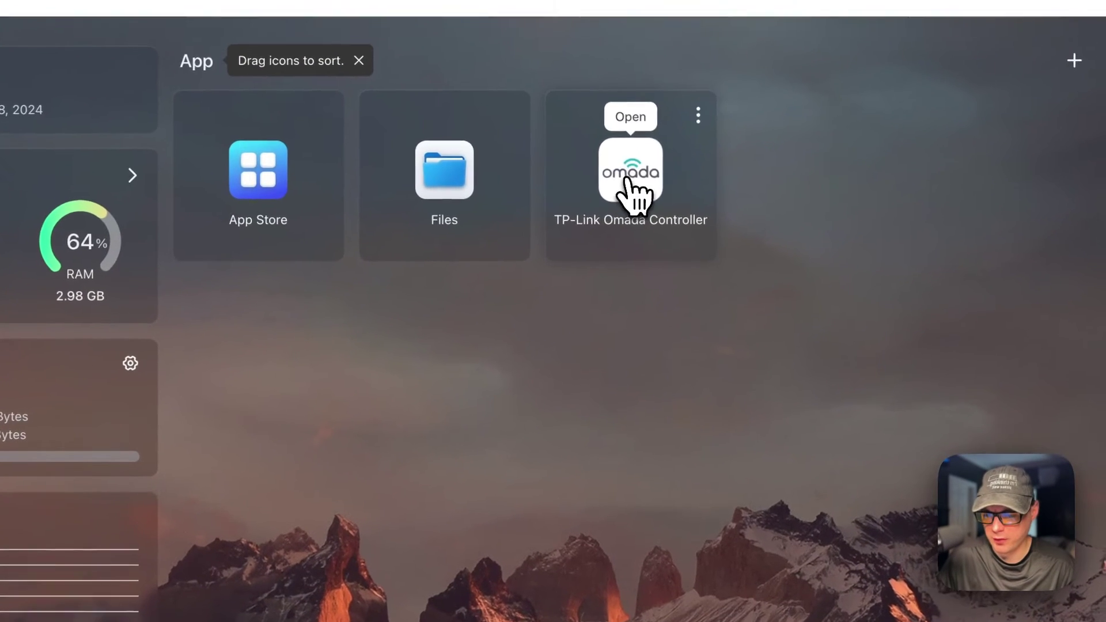
- Launch Omada, enter the administrator name, e-mail and password, disable Cloud Access, accept the terms
click(639, 167)
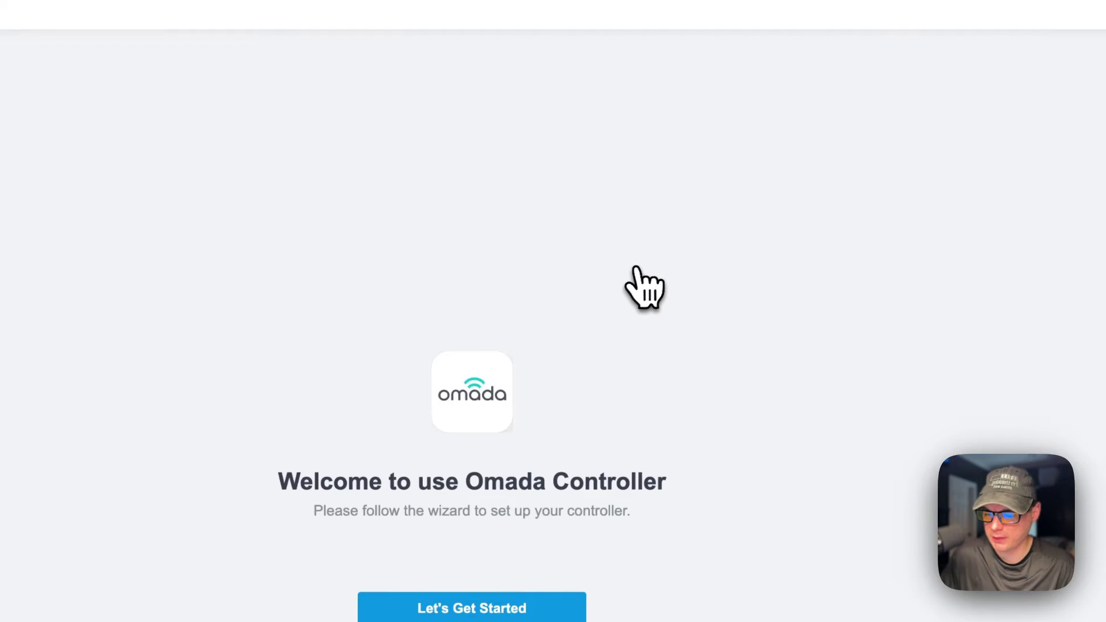
click(447, 608)
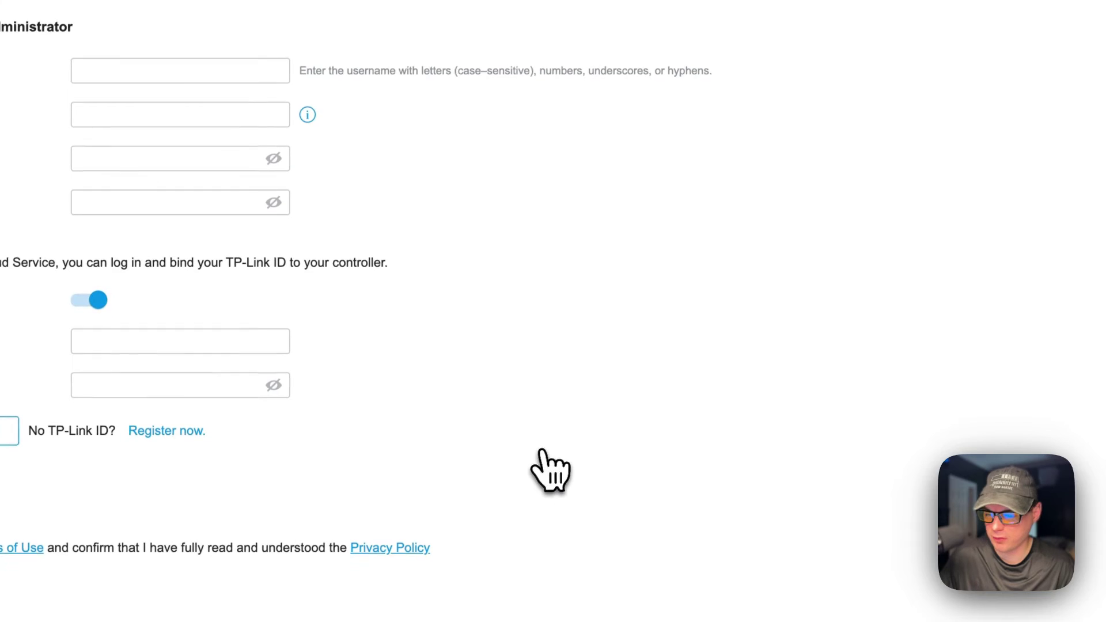
click(263, 71)
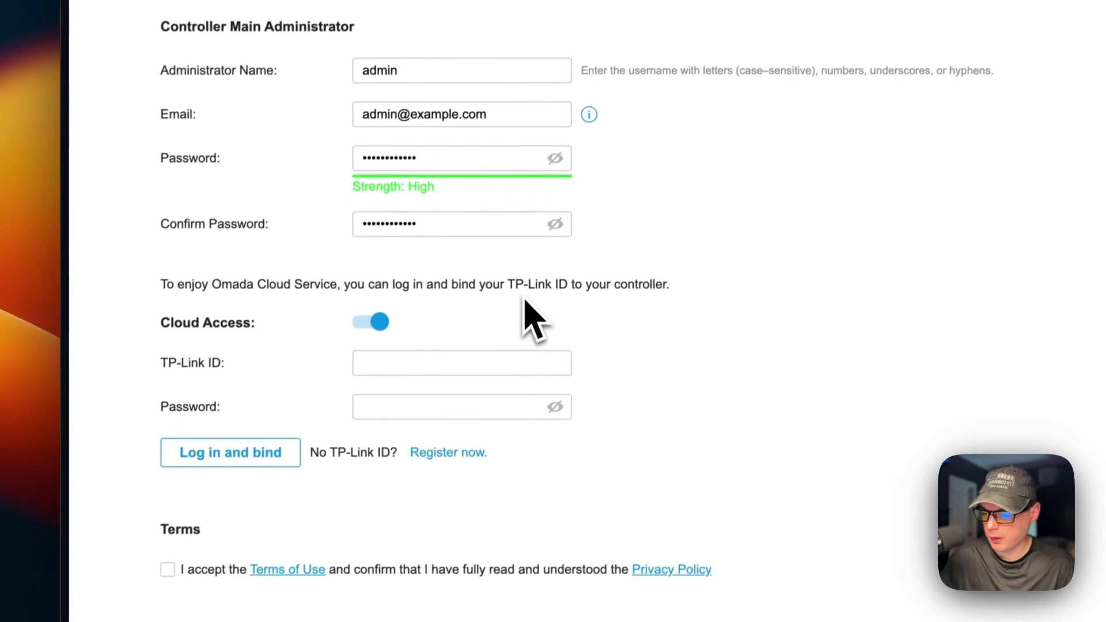
click(369, 234)
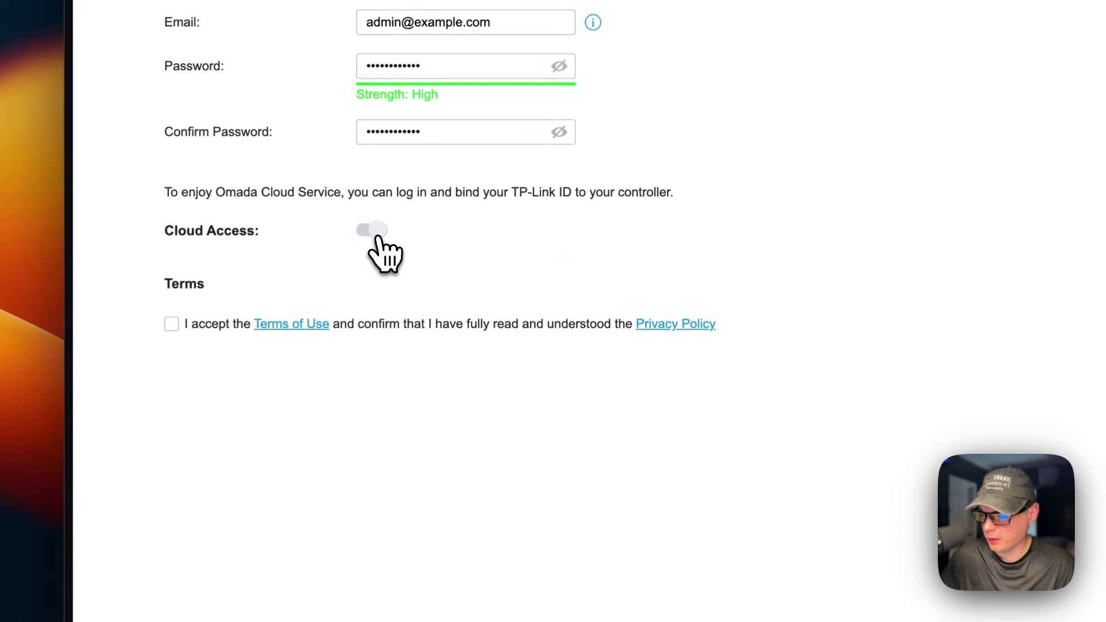
scroll(501, 375, down, 2)
click(172, 243)
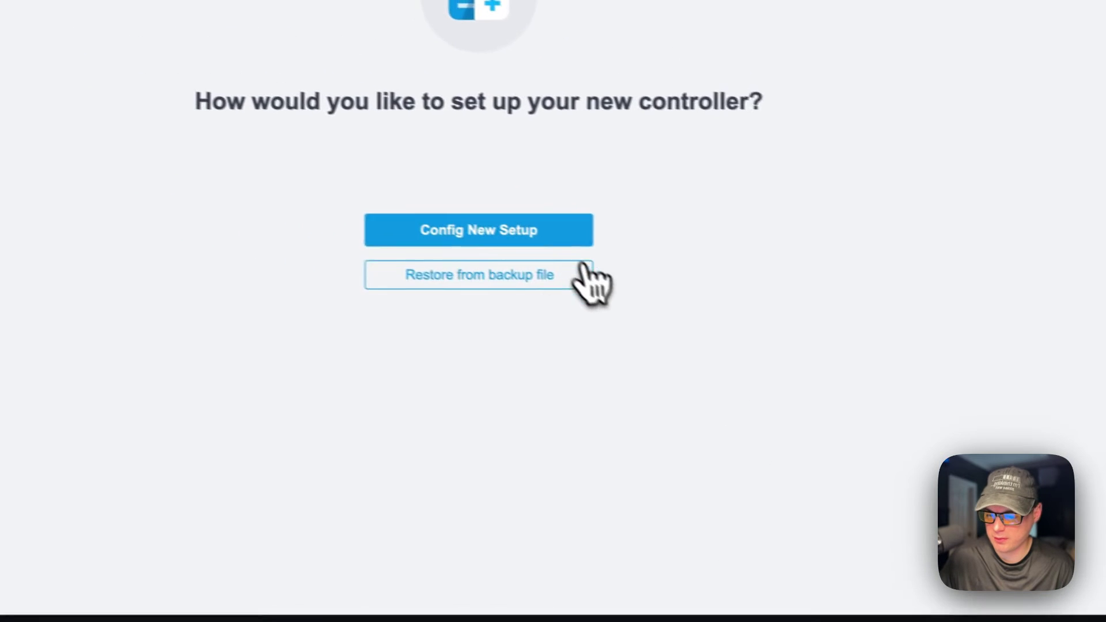
- Create site BigBearSite (United States, UTC, Home) with a device account, skip gateway setup, and finish
click(493, 248)
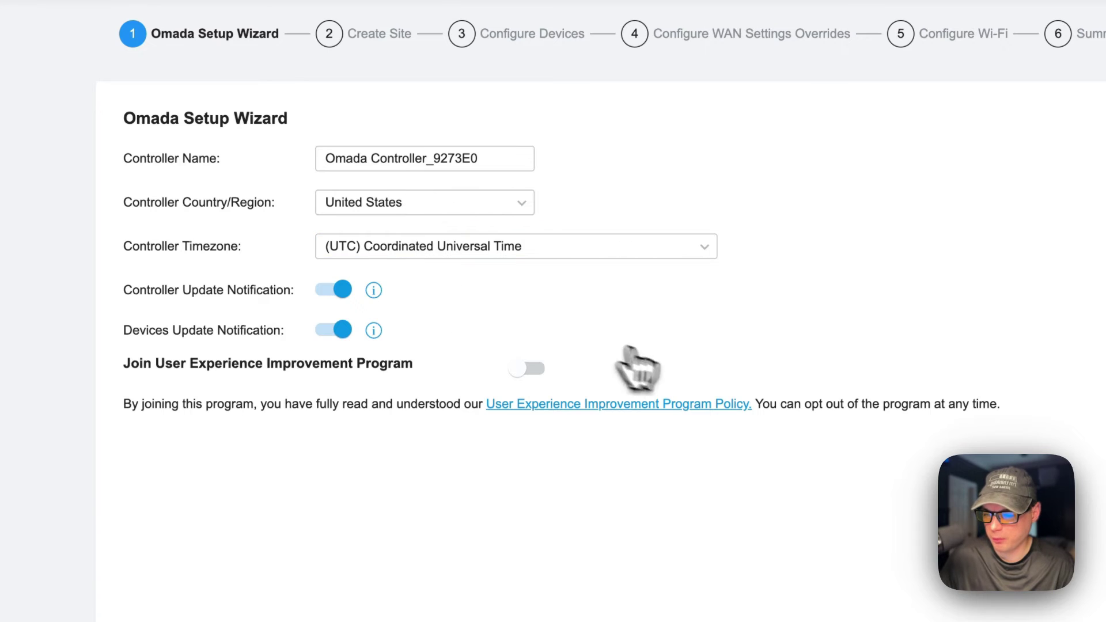
click(807, 545)
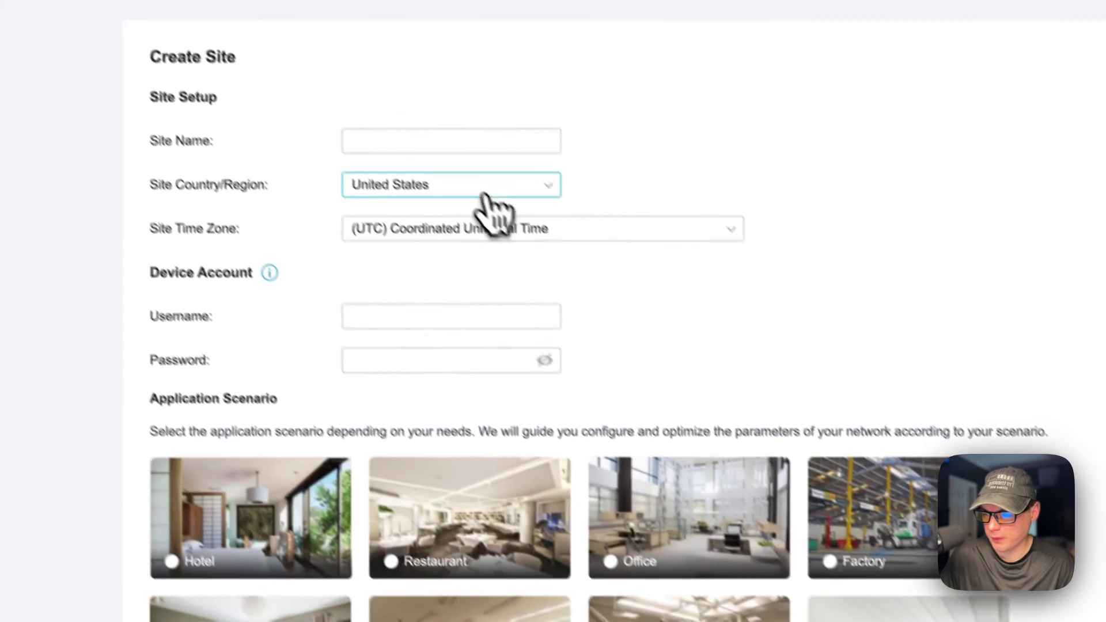
click(279, 3)
text(BigBearSite)
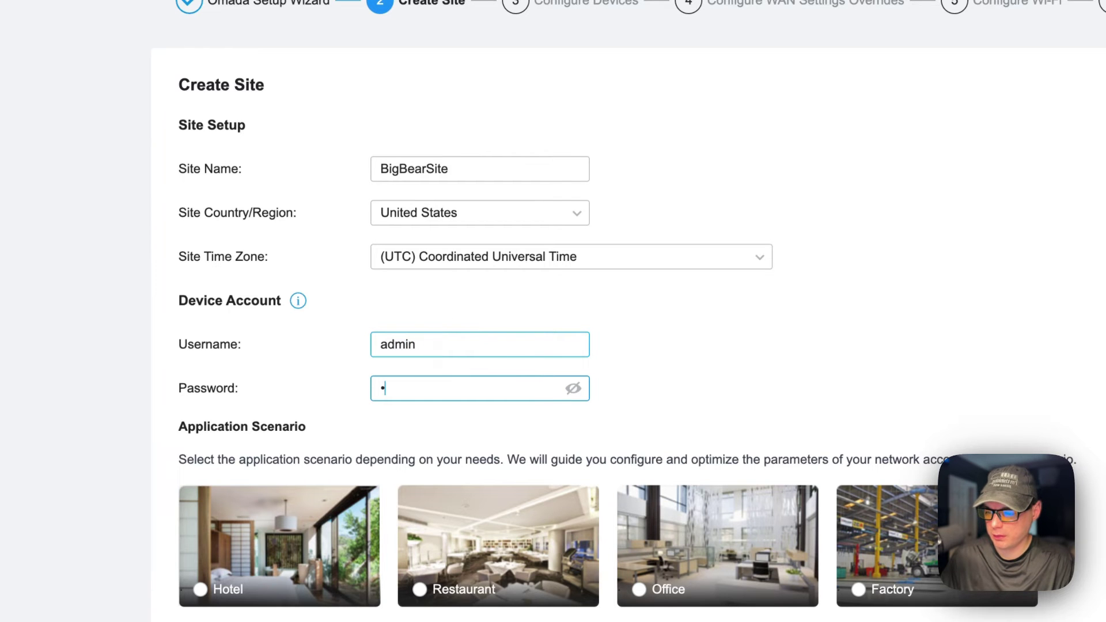
click(544, 420)
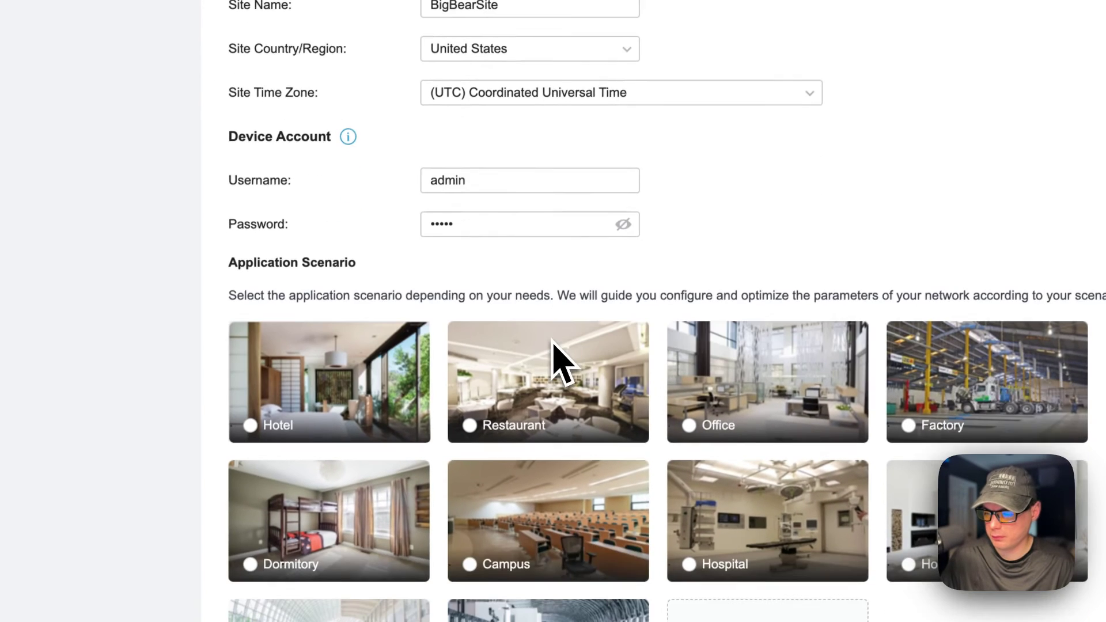
click(468, 223)
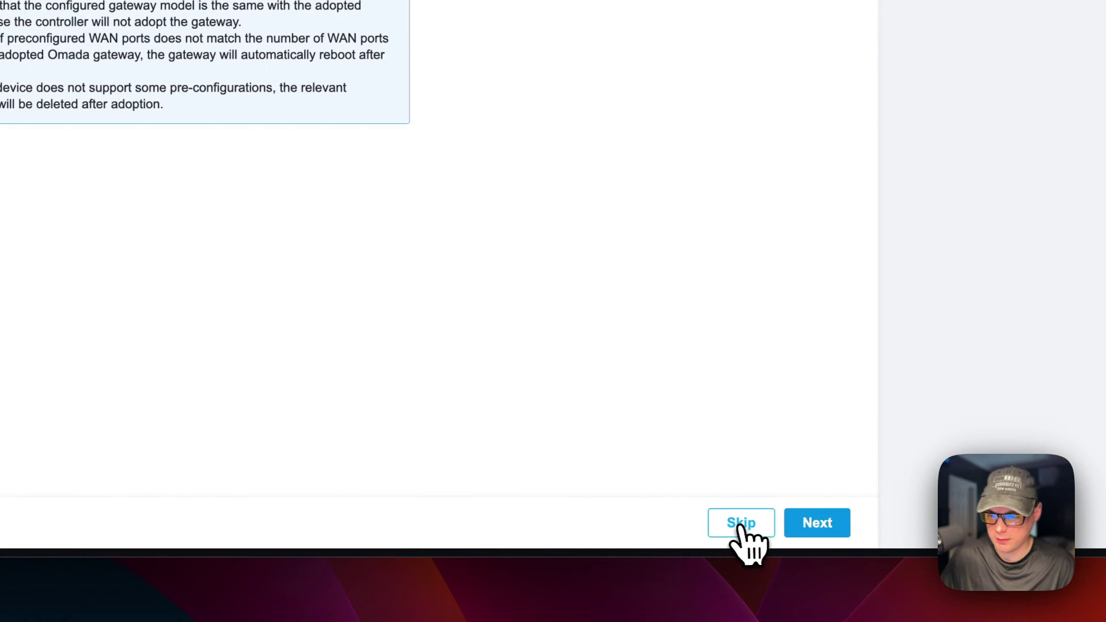
click(743, 525)
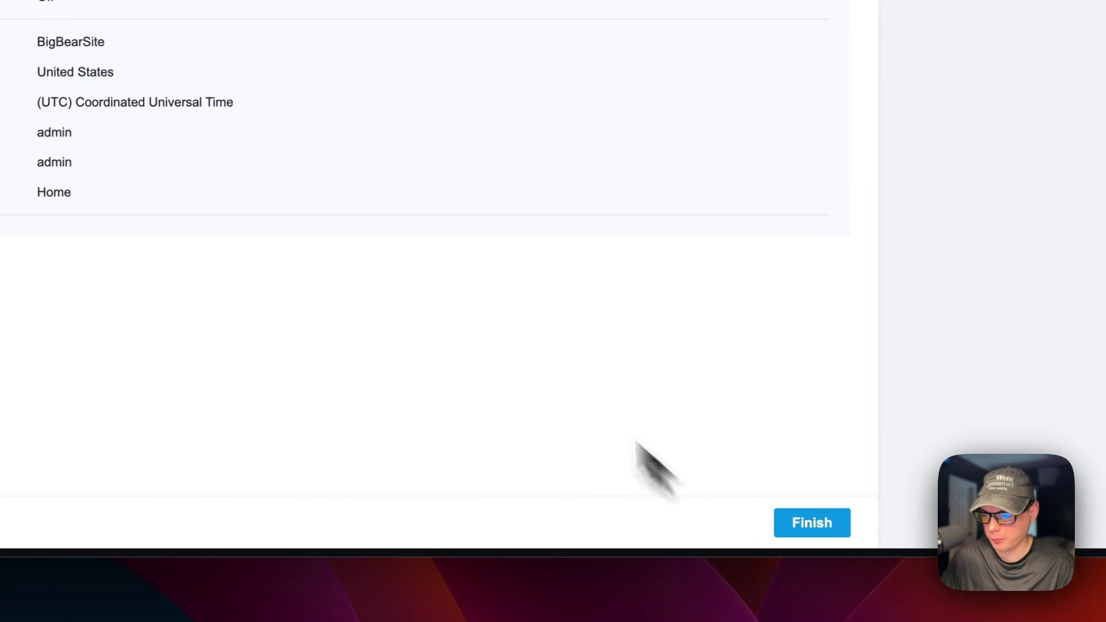
click(819, 525)
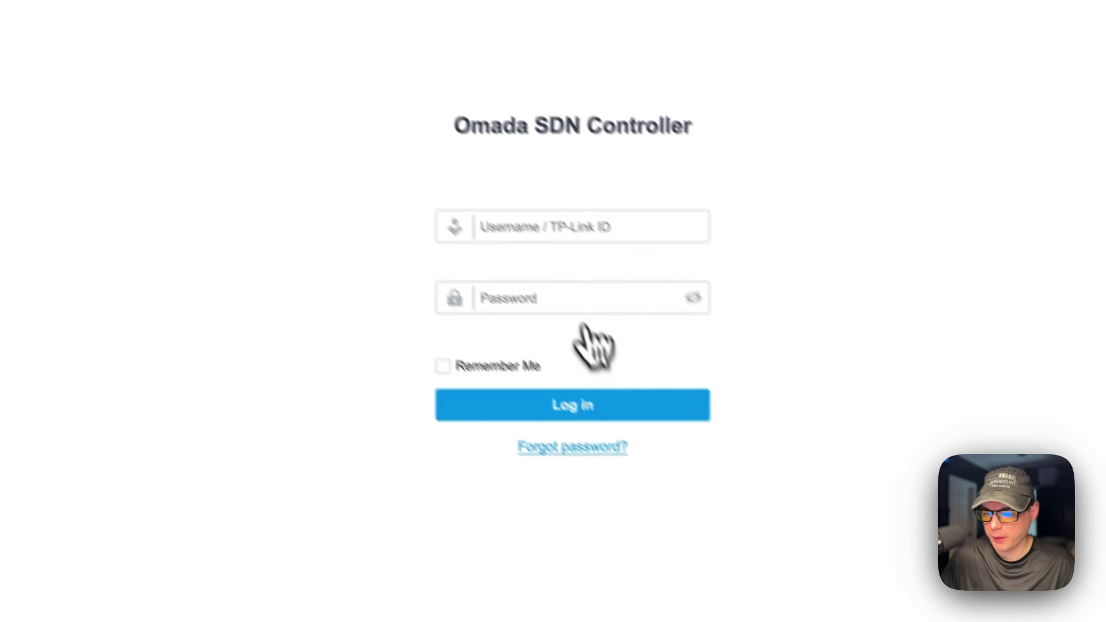
- Log in as admin and page through the guide's Network Monitoring, Site Management, Account Management and Settings slides
click(581, 269)
text(adm)
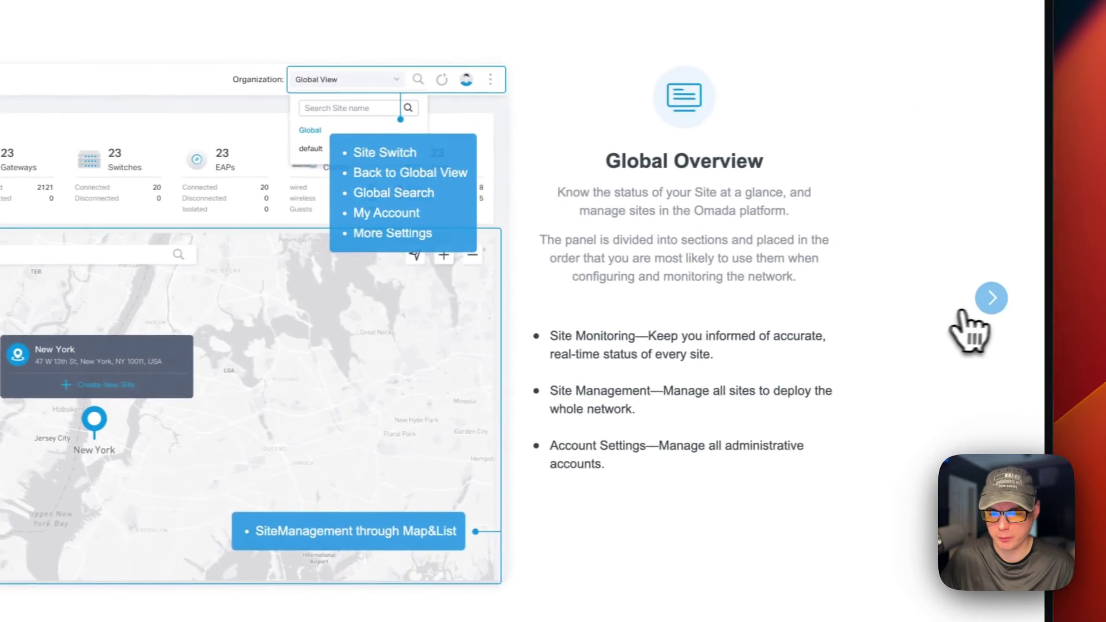
click(991, 300)
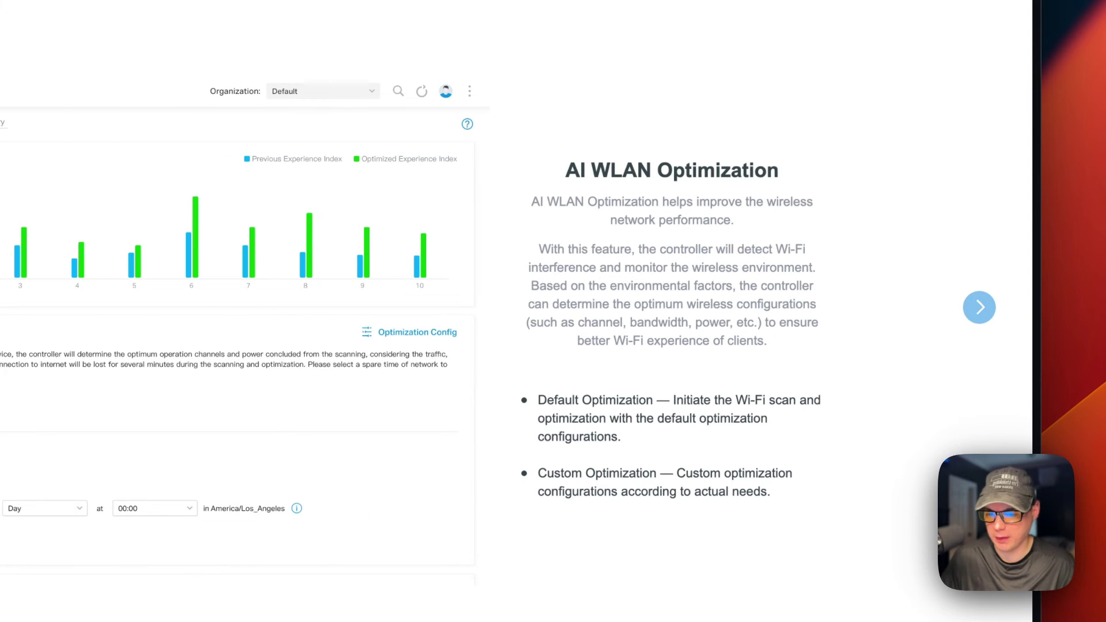
click(980, 307)
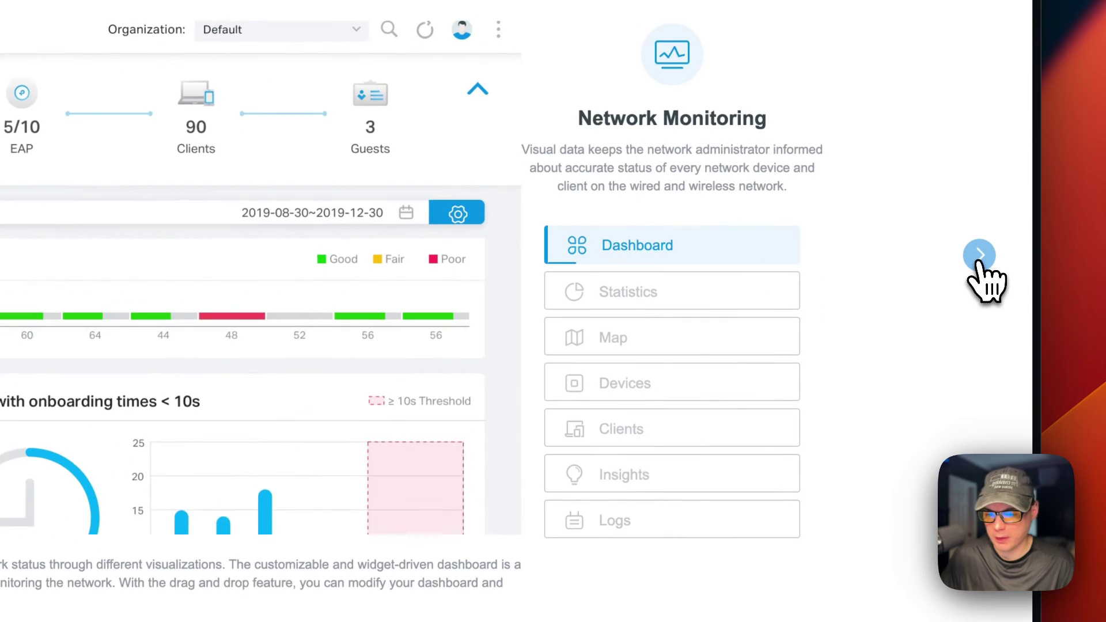
click(979, 256)
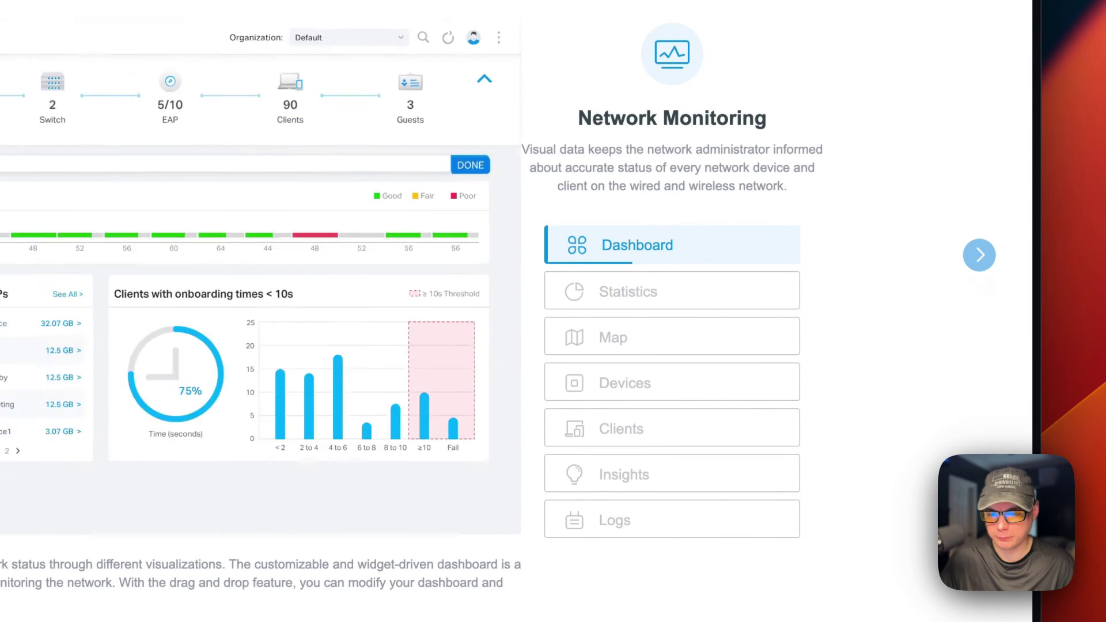
click(979, 255)
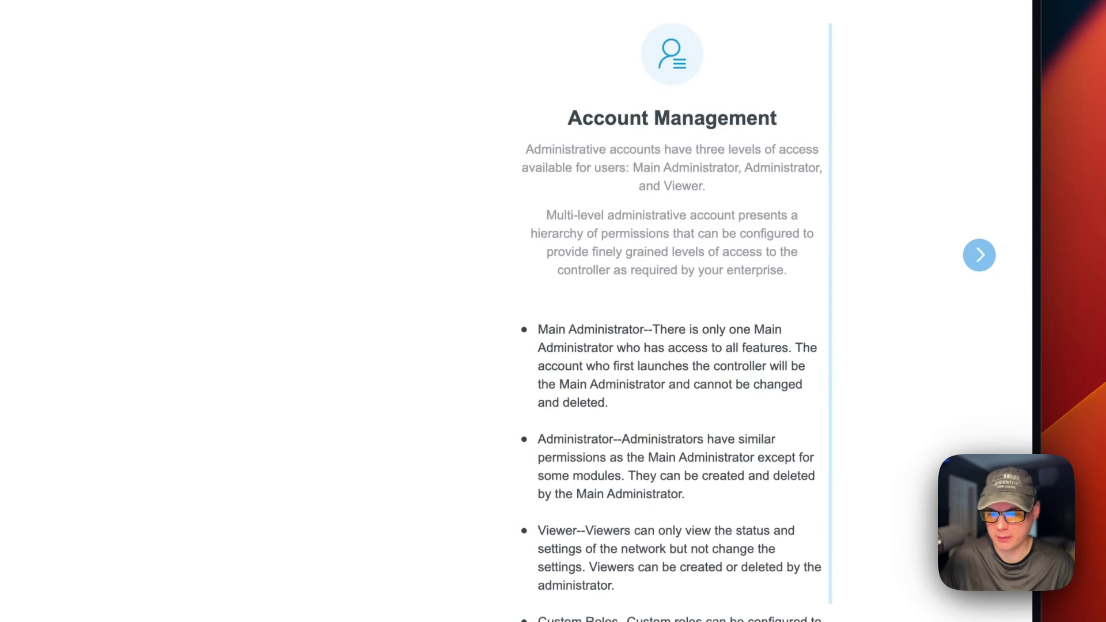
click(979, 254)
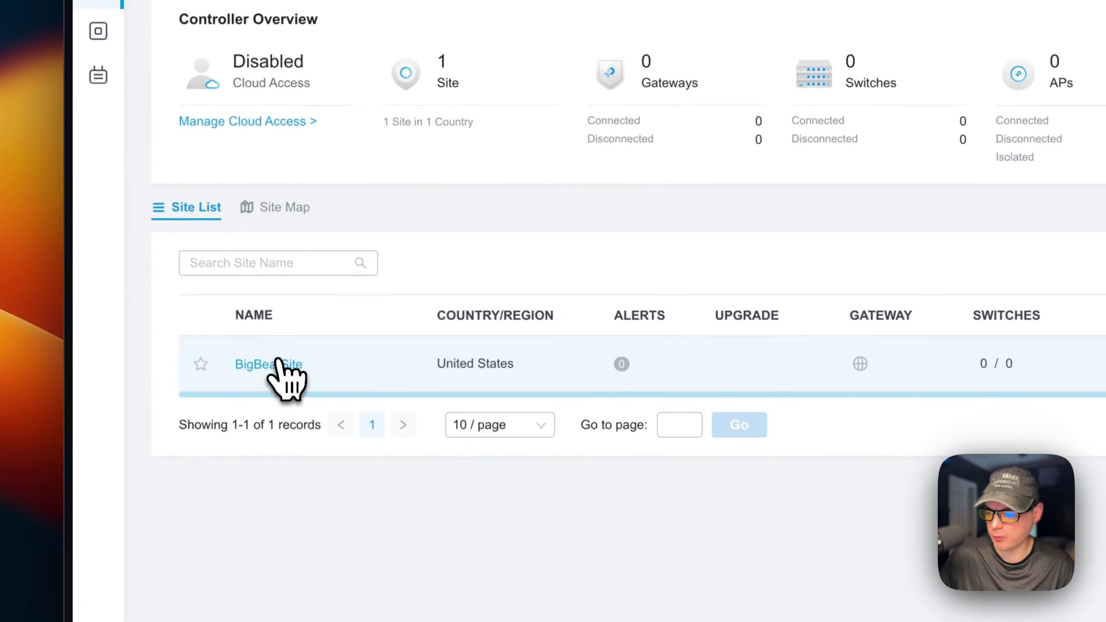
- Open BigBearSite and view its Statistics, Map, Devices and Clients pages
click(276, 364)
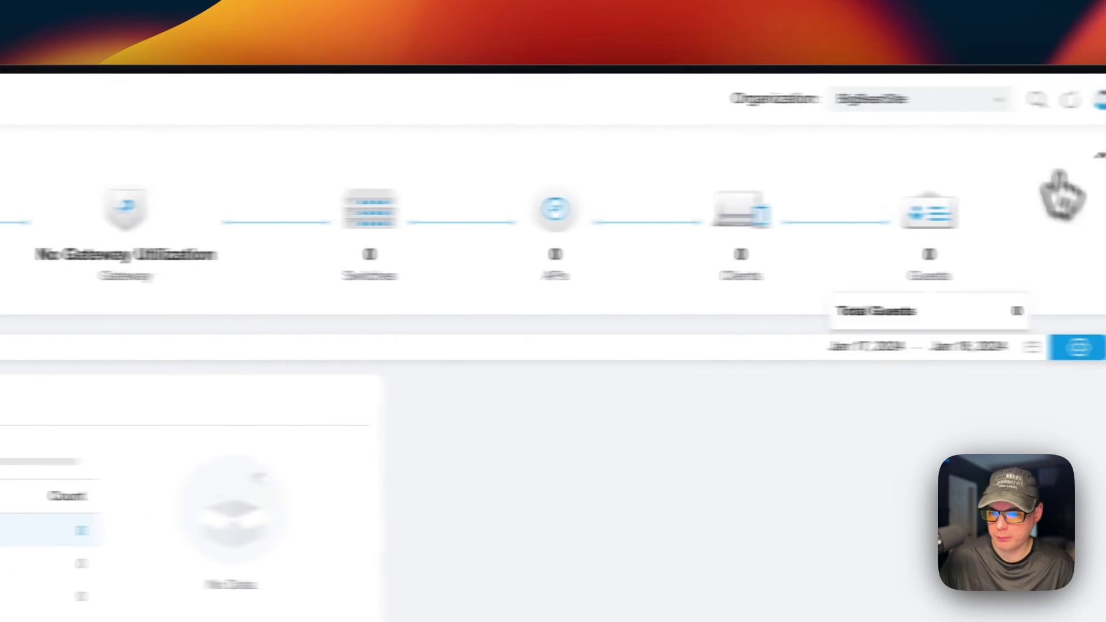
click(106, 199)
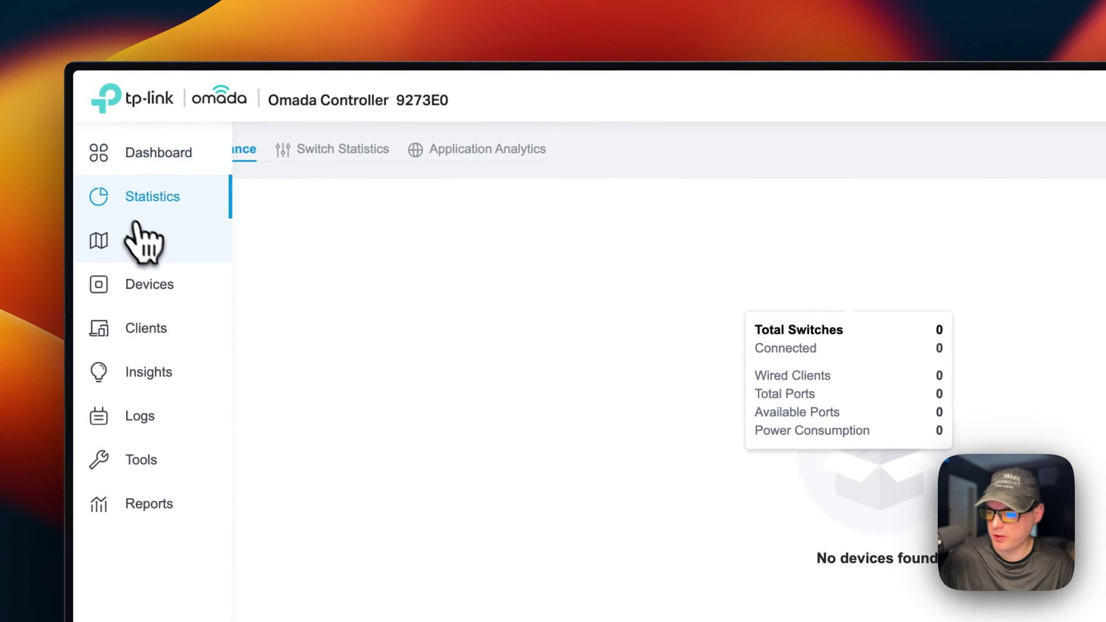
click(124, 242)
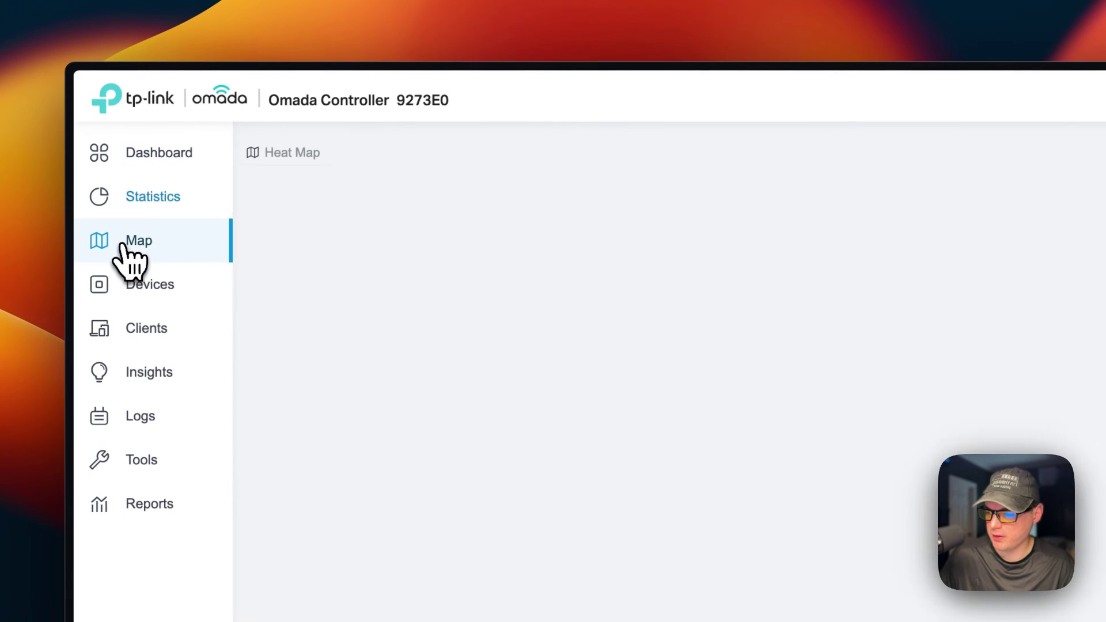
click(137, 283)
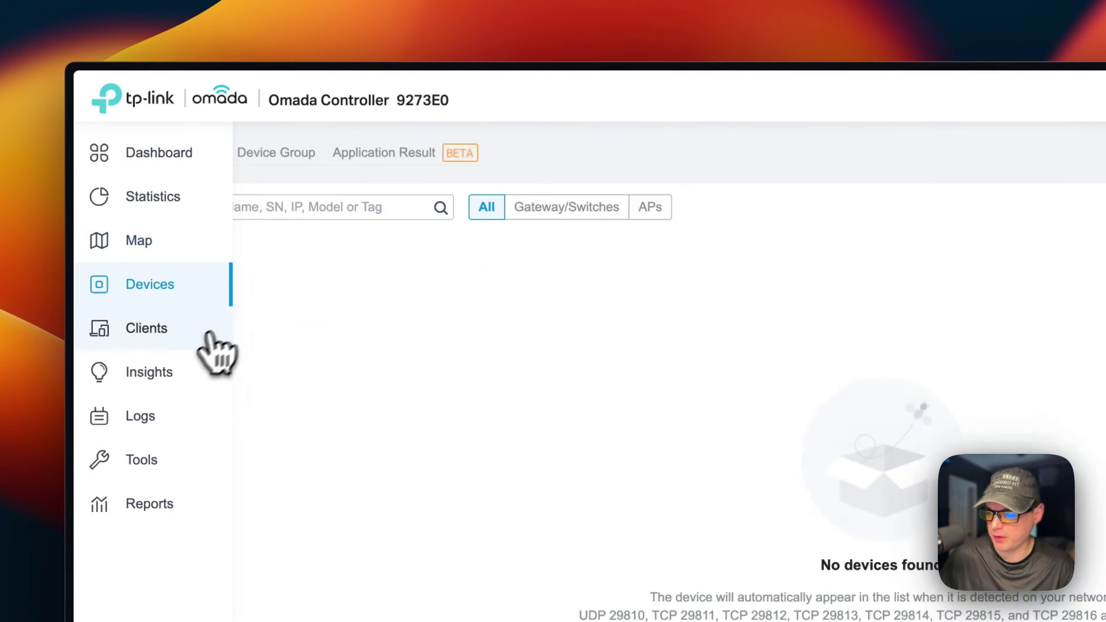
click(119, 344)
- View BigBearSite's Insights, Logs, Tools and Reports pages
click(135, 381)
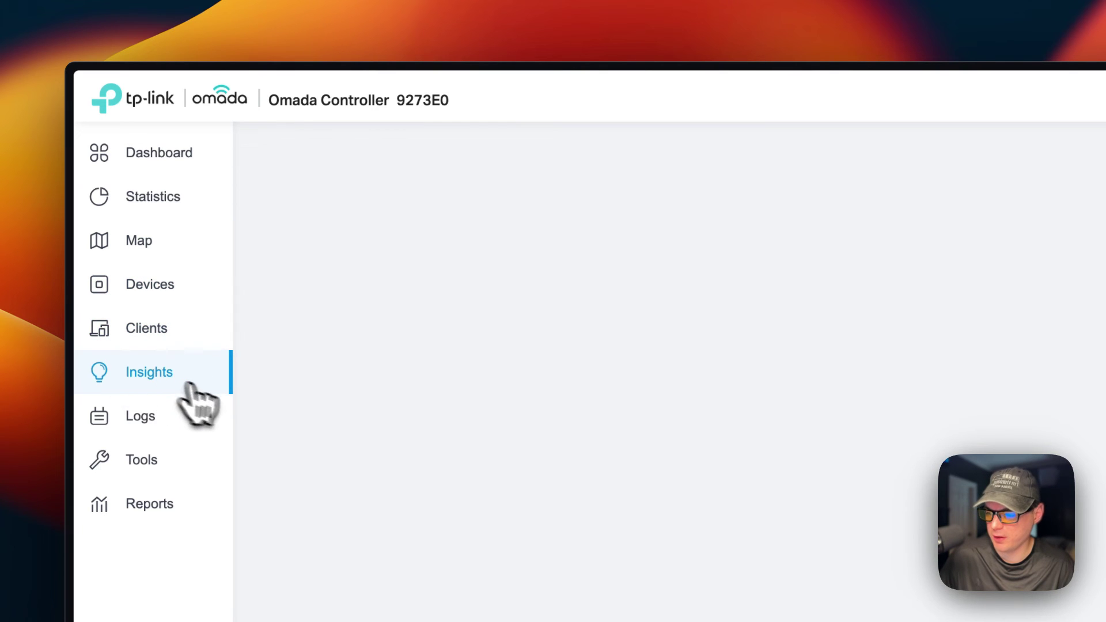
click(109, 416)
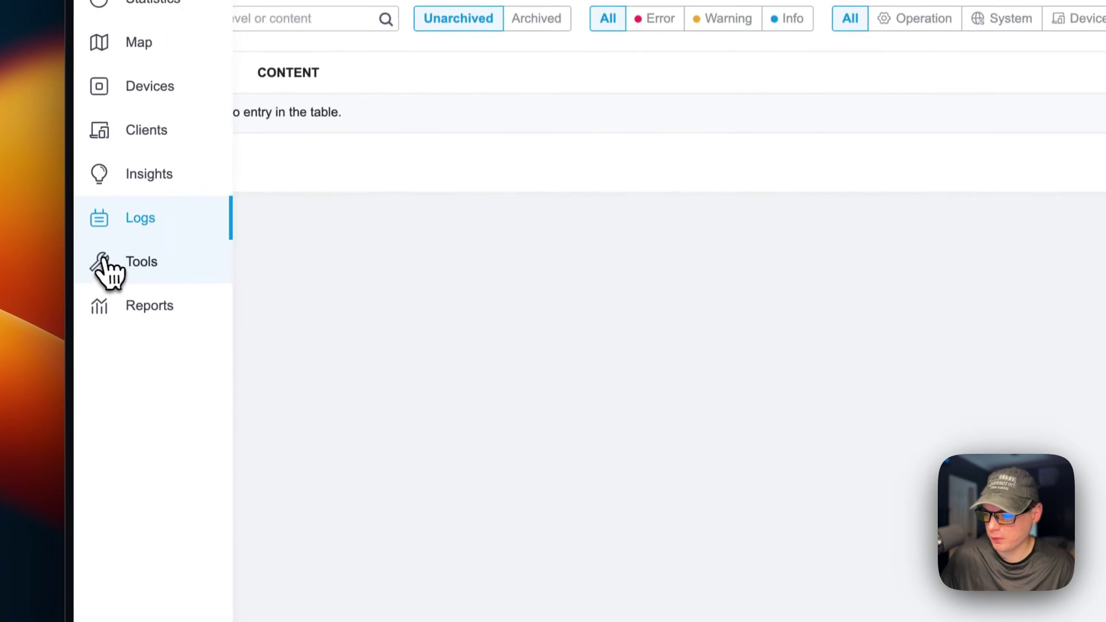
click(109, 283)
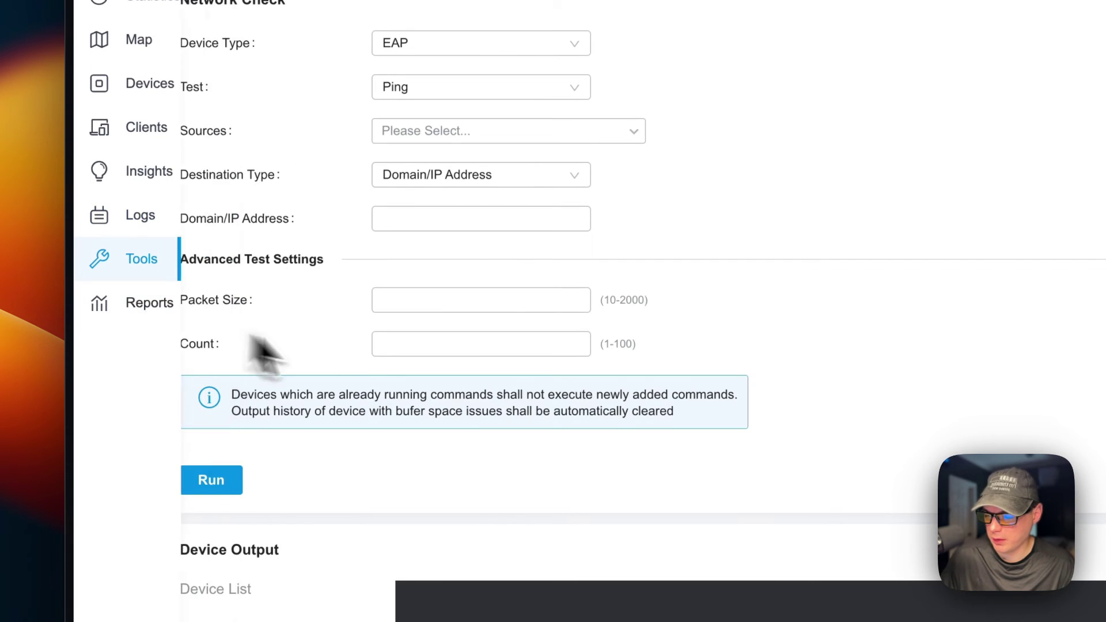
click(110, 302)
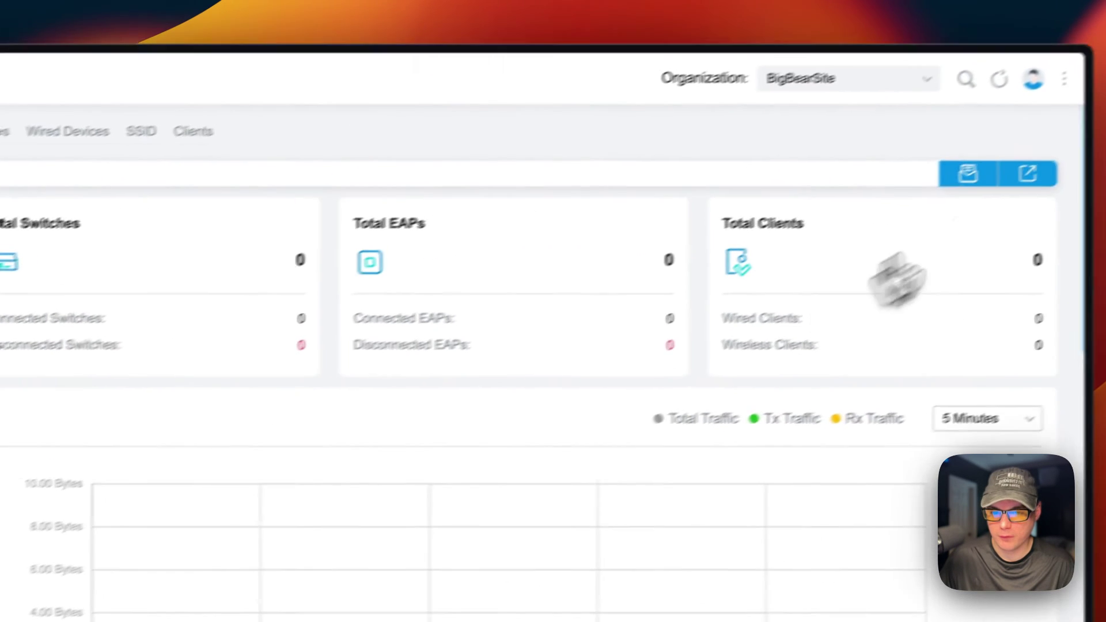
click(993, 87)
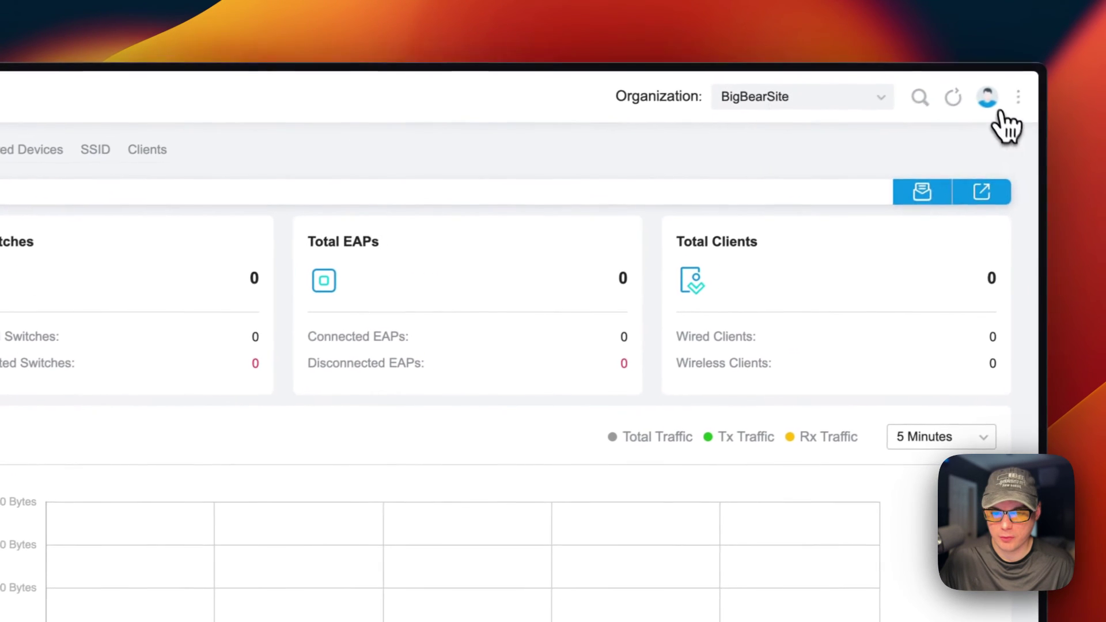
click(983, 134)
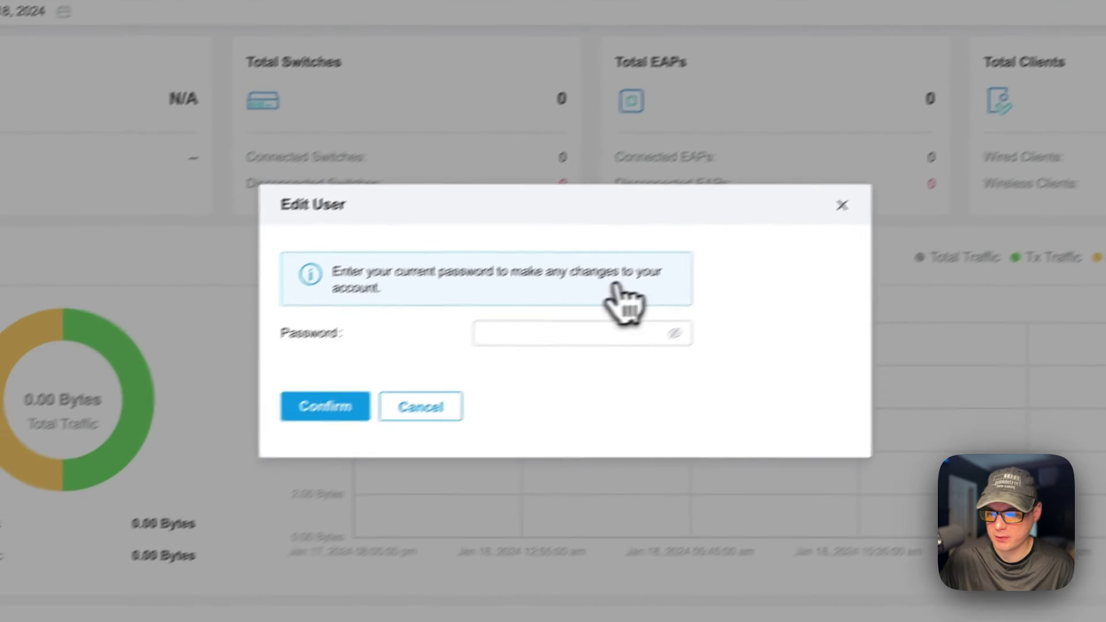
click(272, 511)
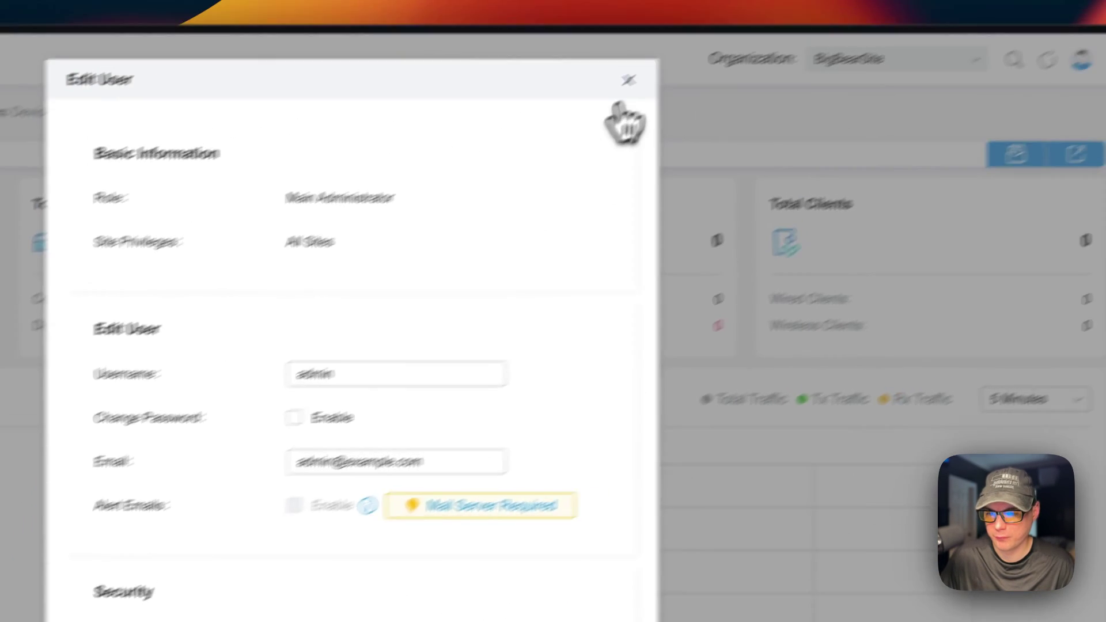
click(620, 87)
click(1012, 101)
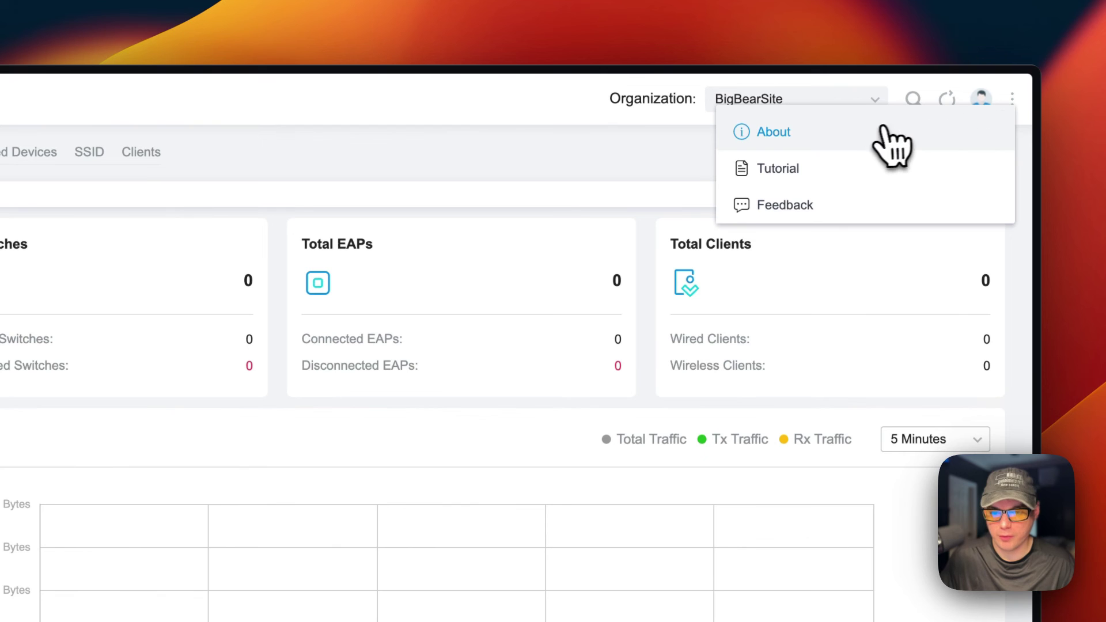
click(858, 186)
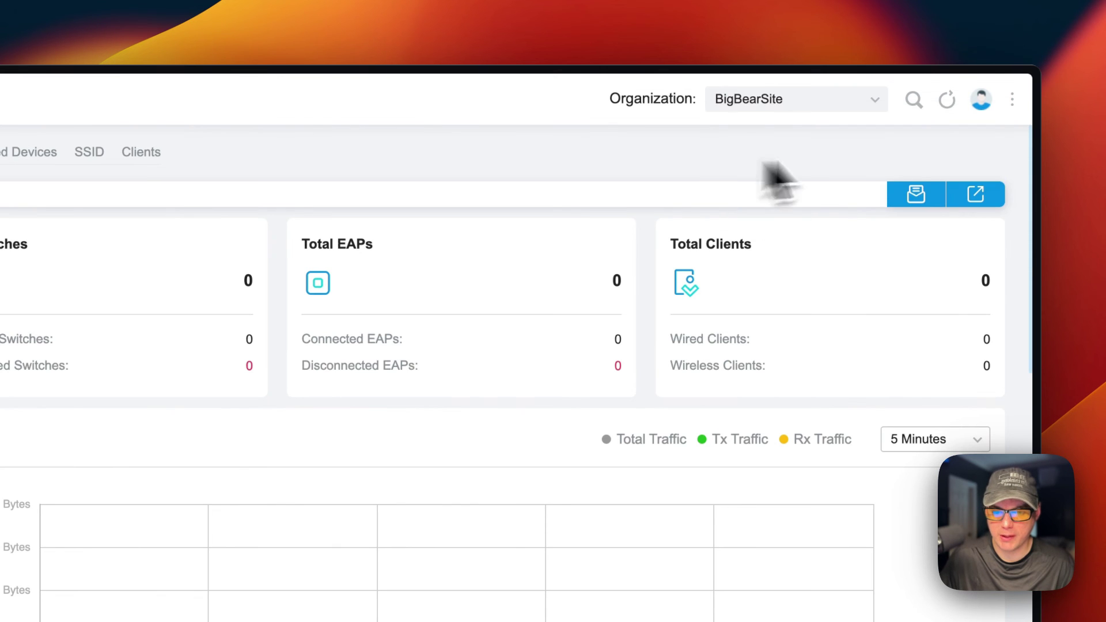
click(918, 115)
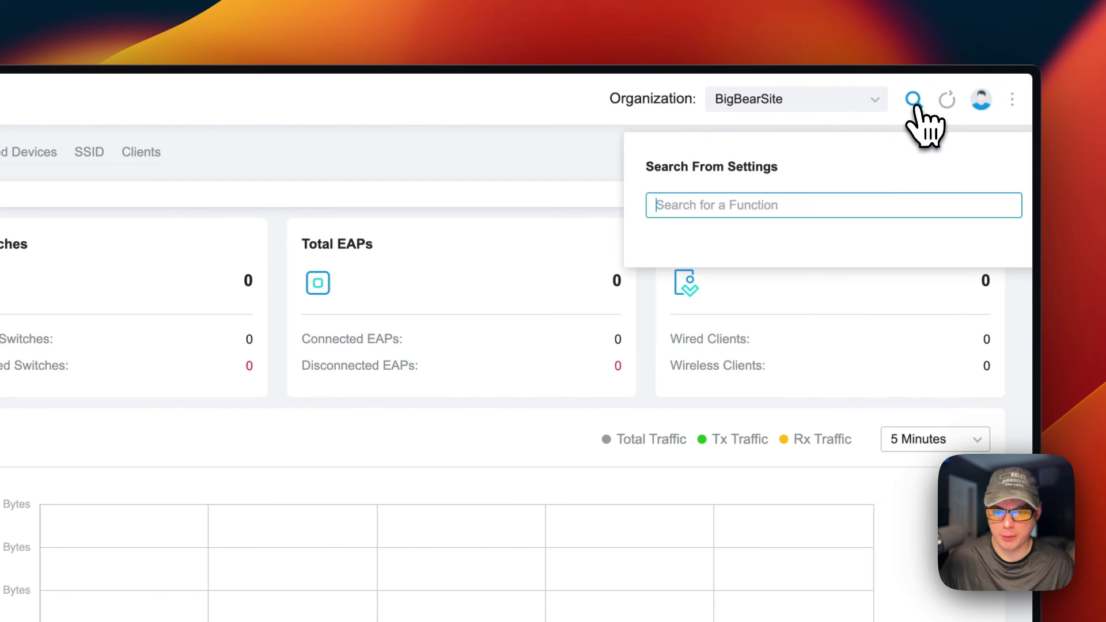
click(528, 179)
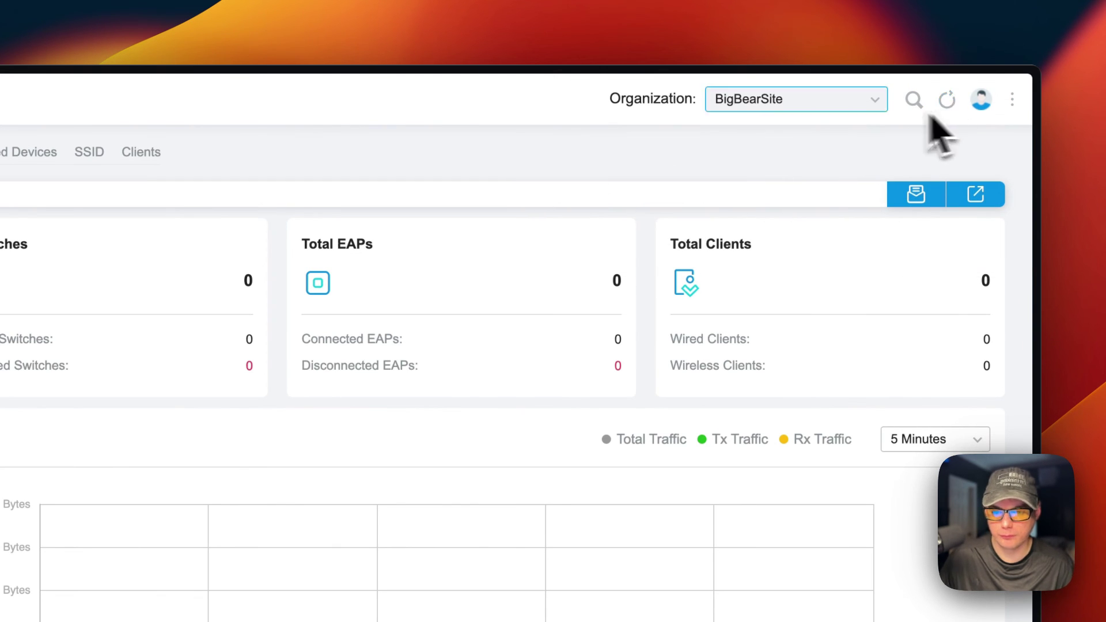